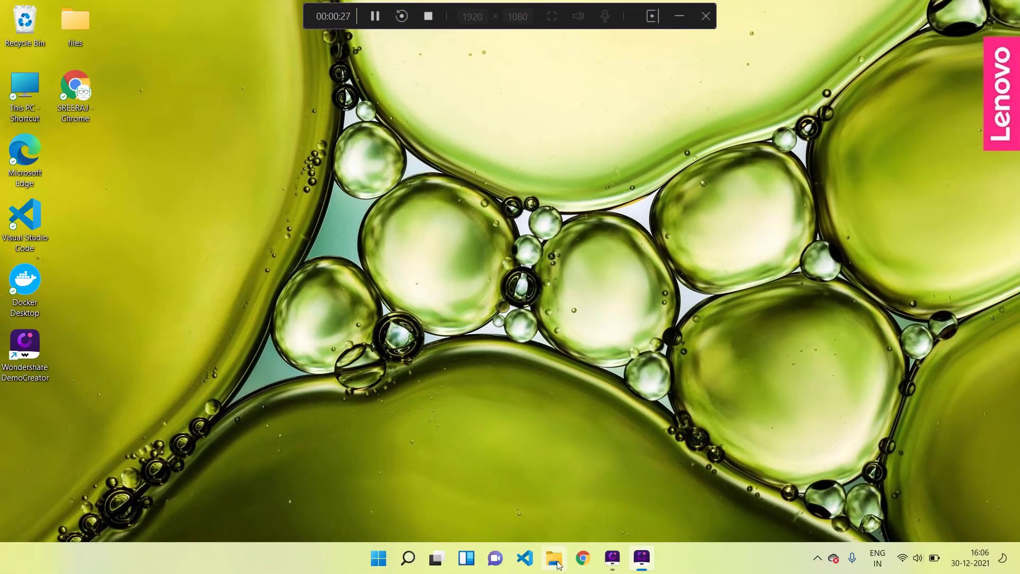
# Step: Browse the C: drive from This PC in File Explorer, then return to This PC
pyautogui.click(553, 565)
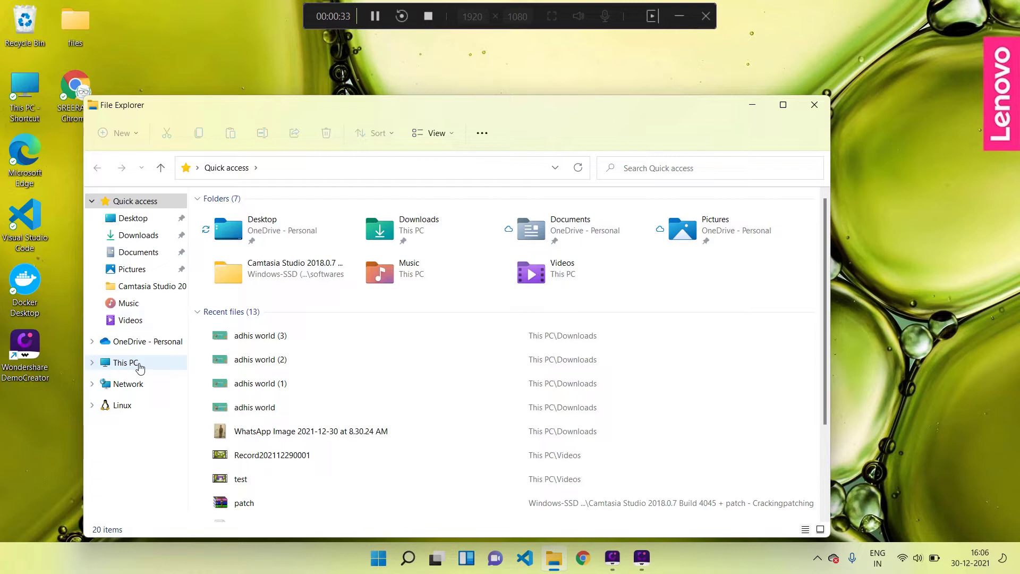
pyautogui.click(147, 364)
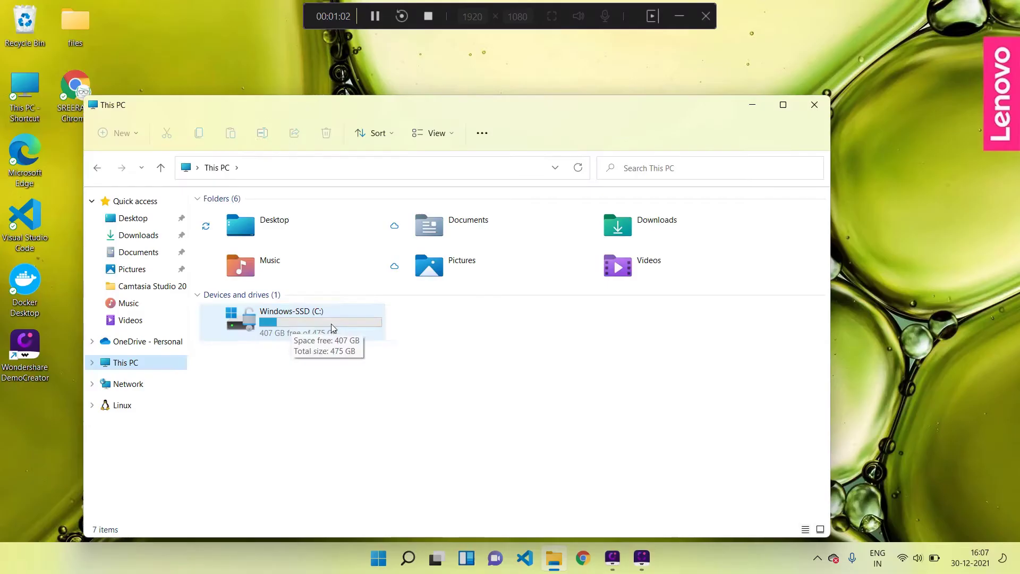
pyautogui.doubleClick(238, 360)
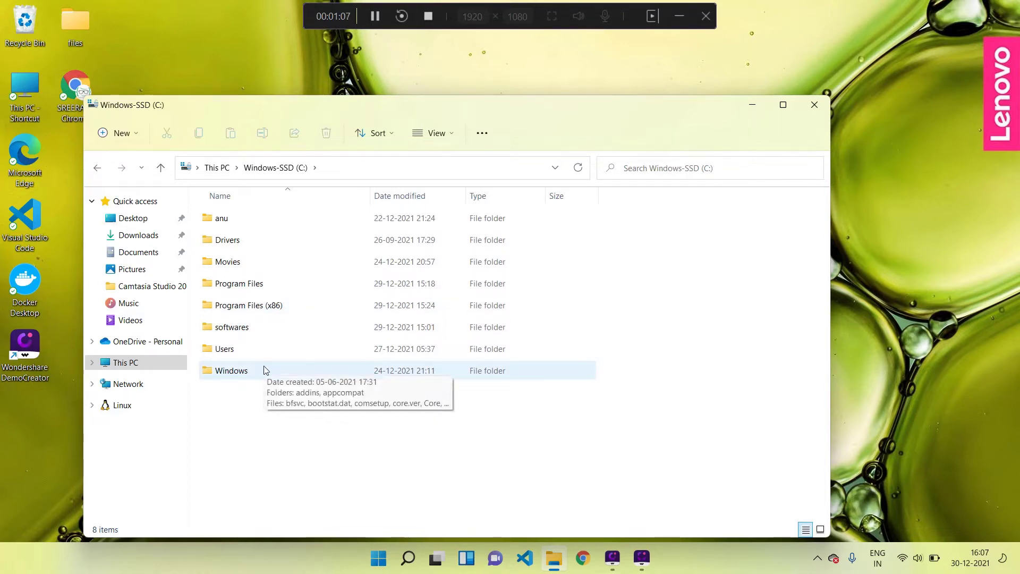
pyautogui.click(98, 167)
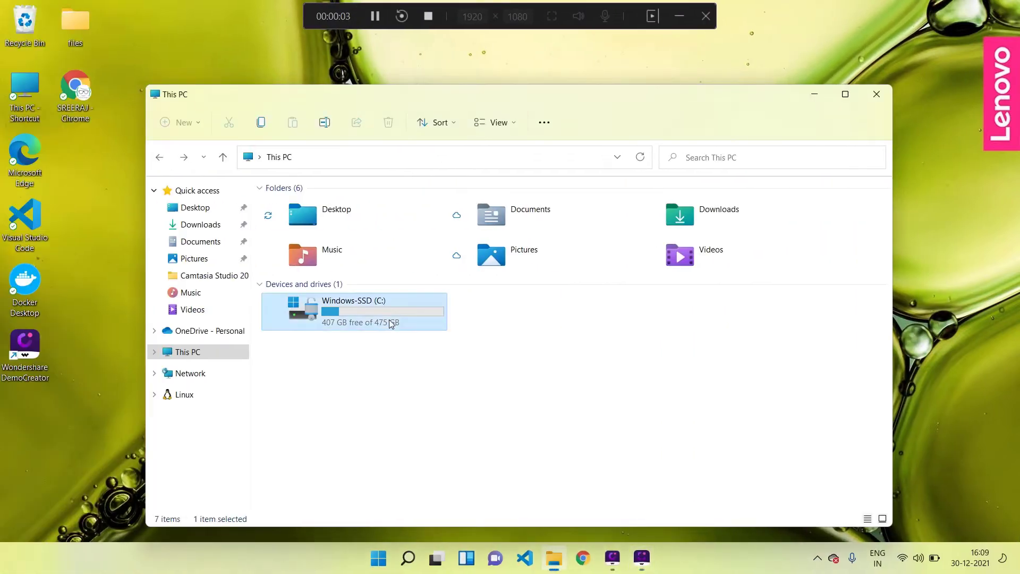
pyautogui.rightClick(391, 323)
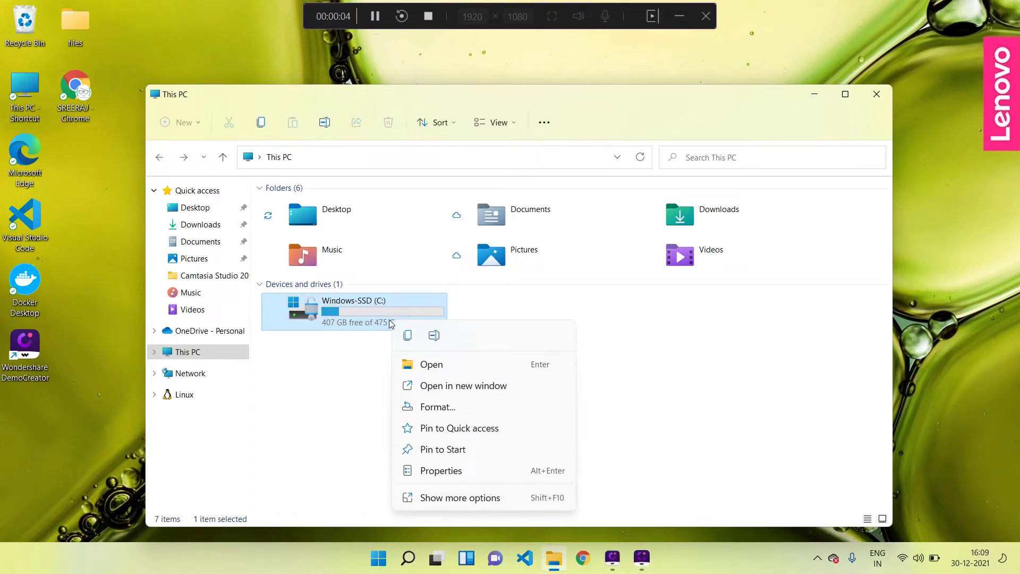
# Step: Check the C: drive's properties, then show This PC's full context menu with Show more options
pyautogui.click(448, 478)
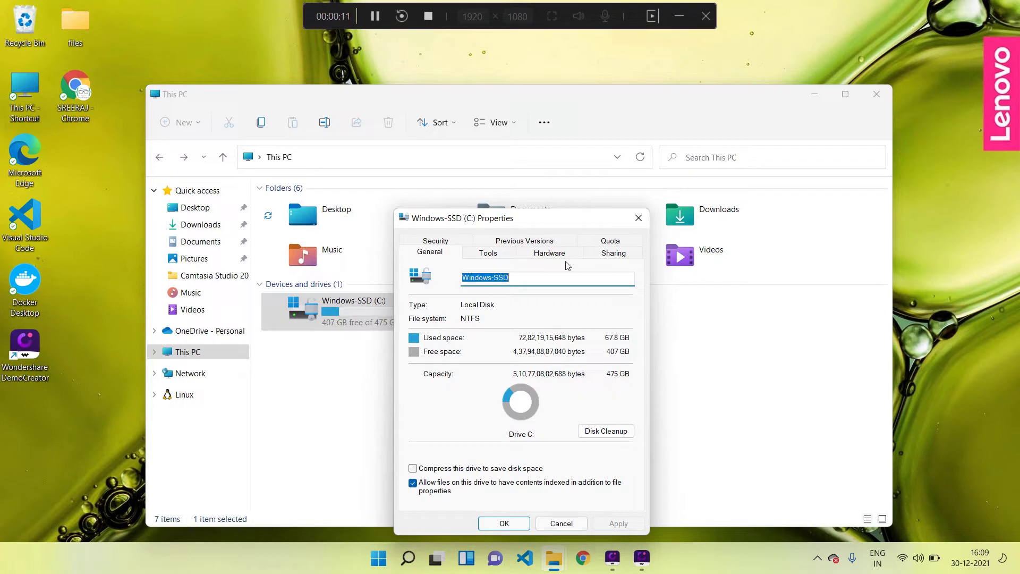
pyautogui.click(638, 218)
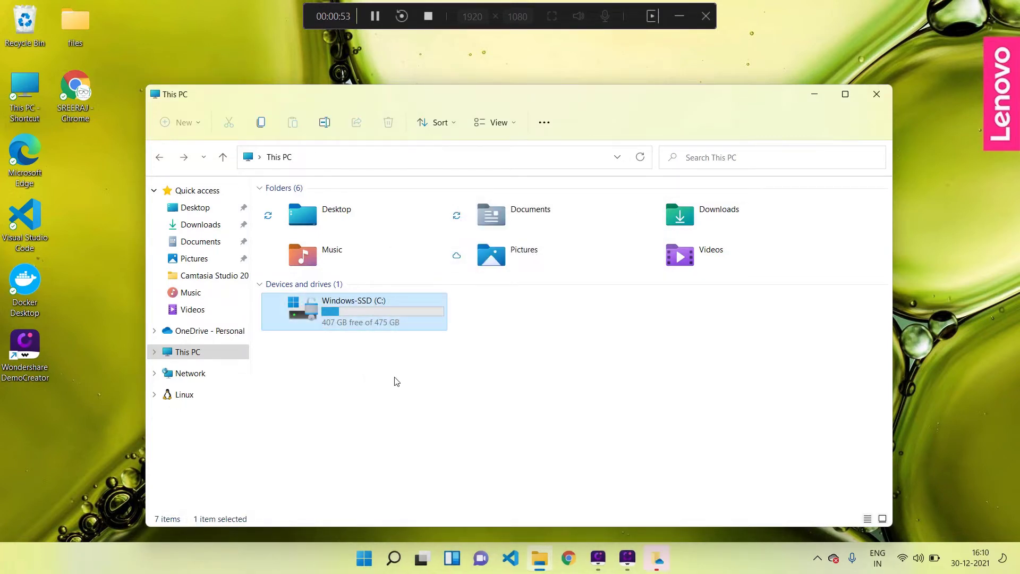
pyautogui.click(396, 381)
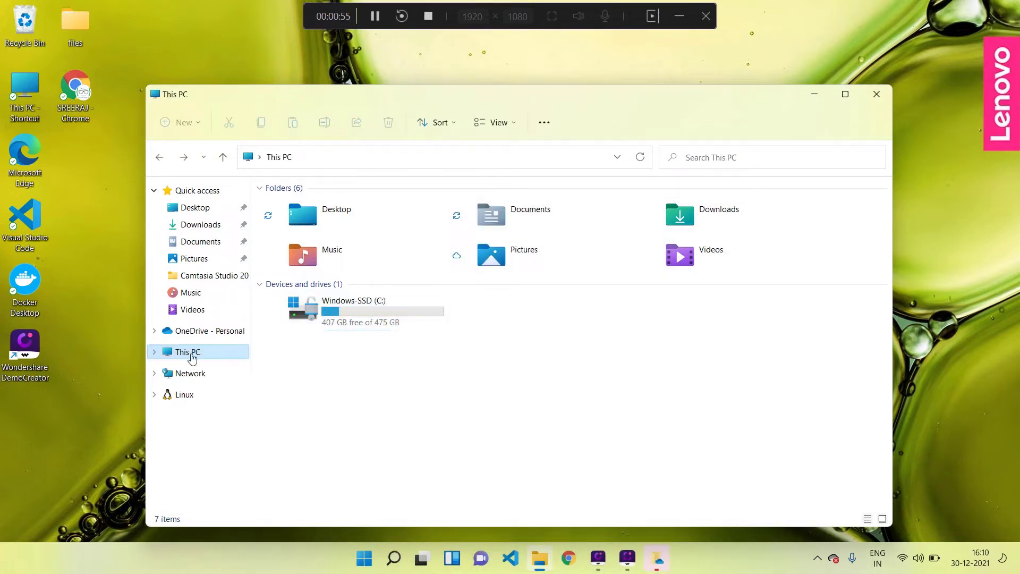
pyautogui.rightClick(193, 359)
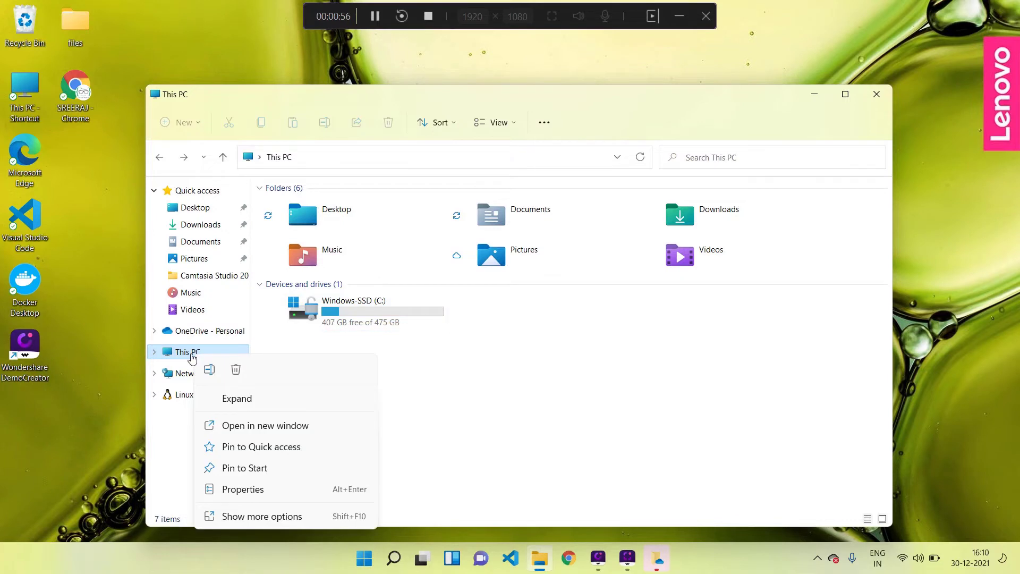
pyautogui.click(262, 516)
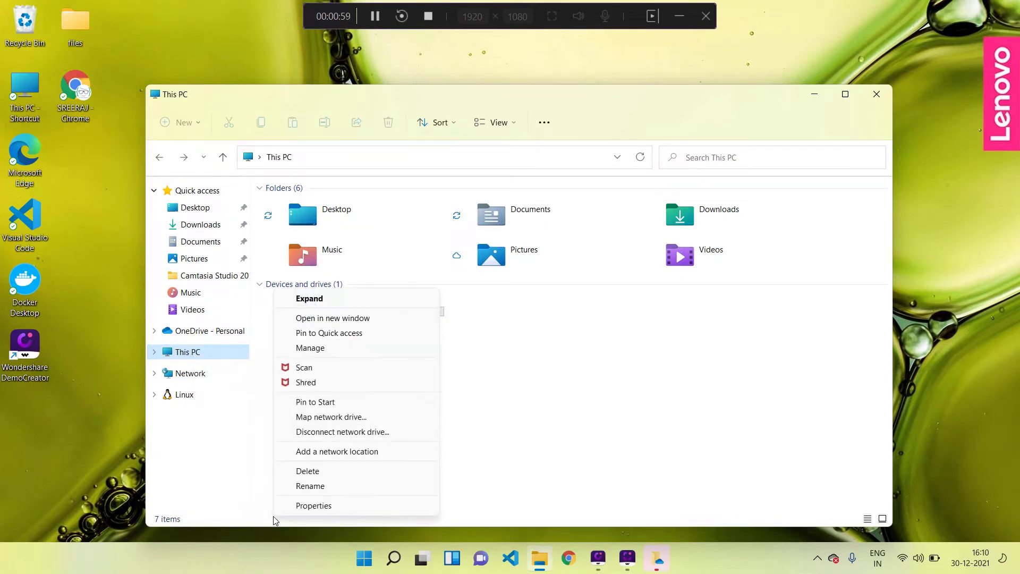
# Step: Open Computer Management's Disk Management maximized, listing Disk 0's partitions
pyautogui.click(341, 349)
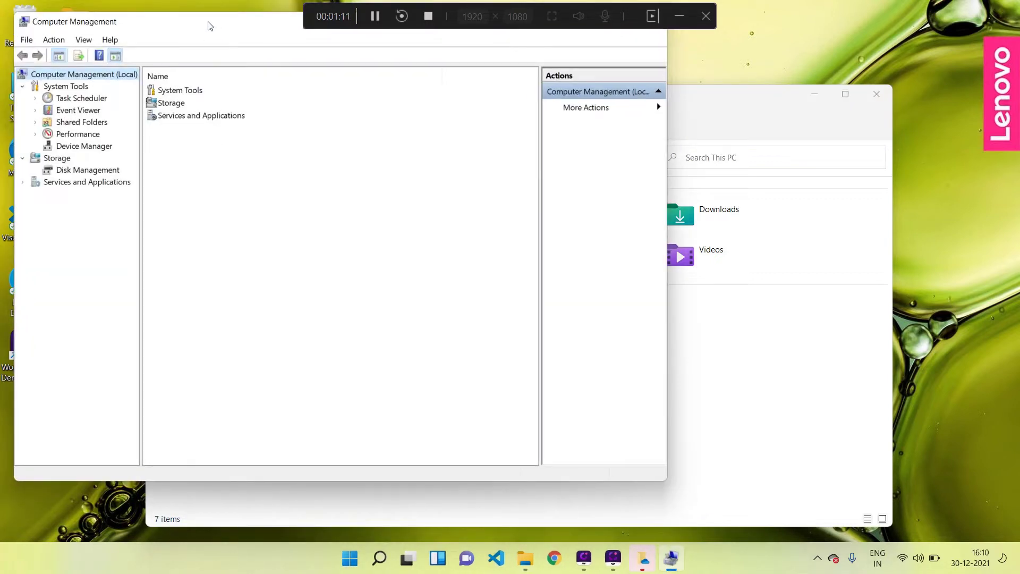
pyautogui.moveTo(210, 26); pyautogui.dragTo(355, 74)
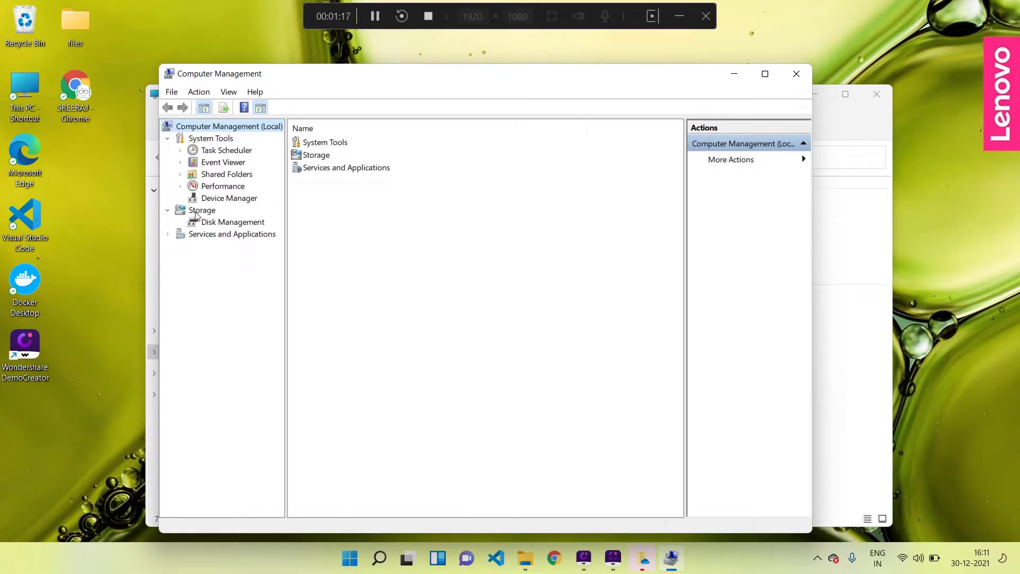
pyautogui.click(232, 224)
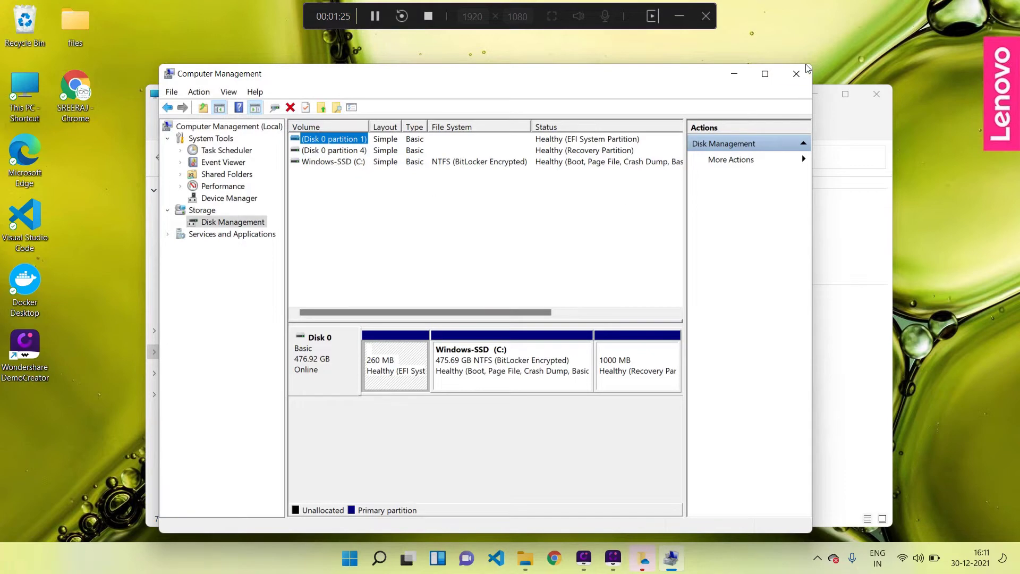
pyautogui.click(765, 74)
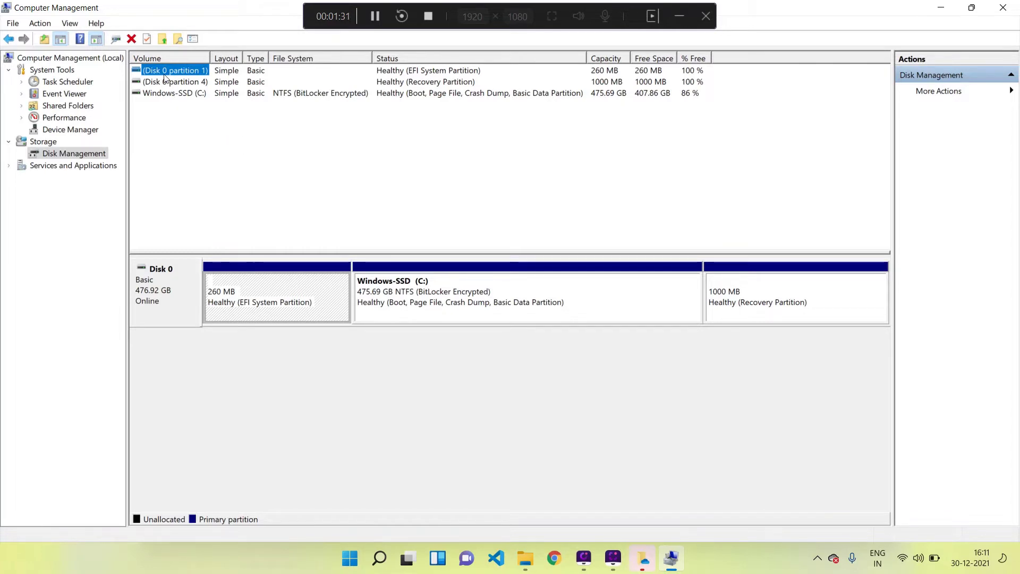
# Step: Open Shrink Volume on Windows-SSD (C:), showing 409441 MB available to shrink
pyautogui.click(595, 97)
pyautogui.click(456, 320)
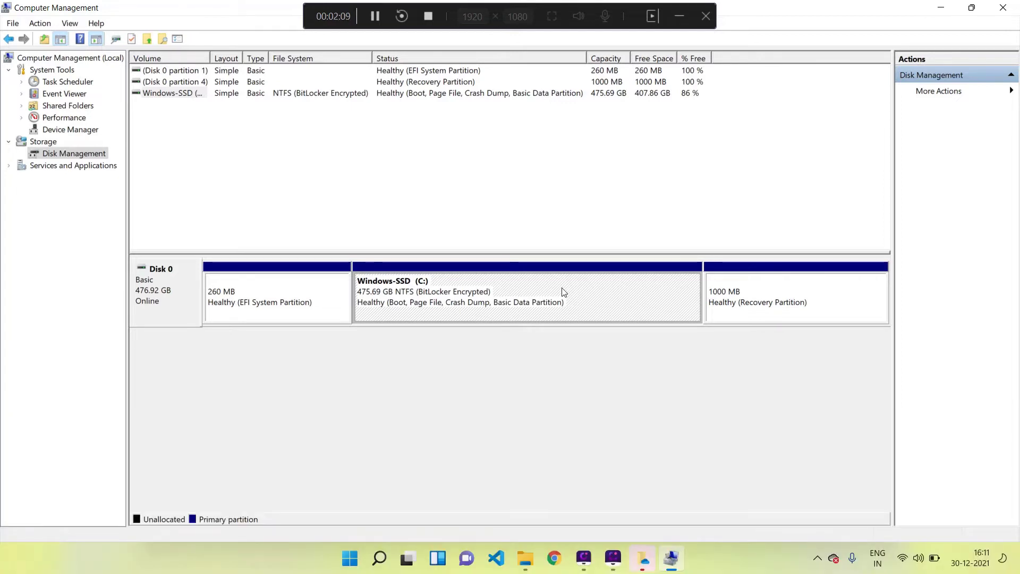
pyautogui.rightClick(562, 289)
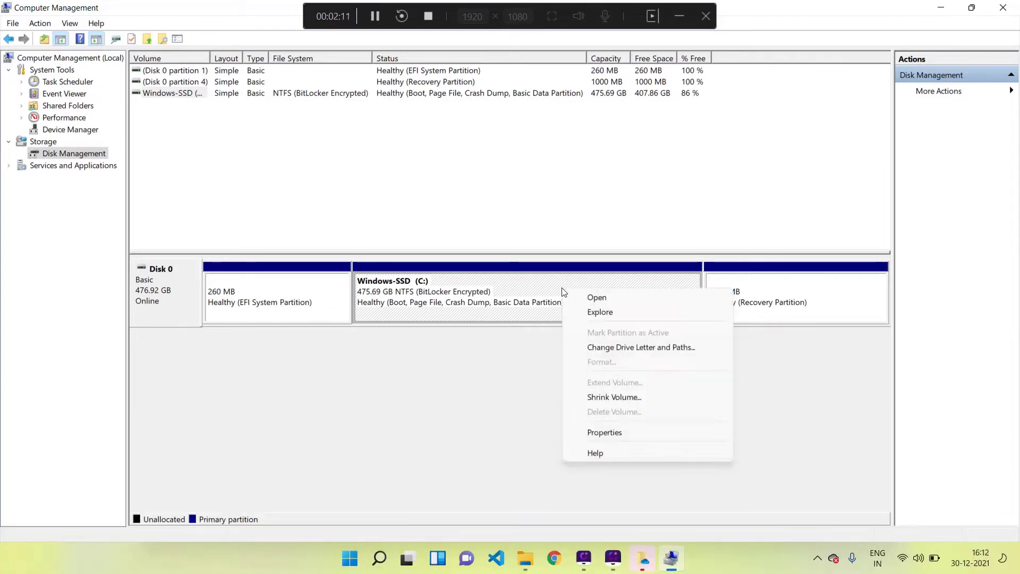
pyautogui.click(621, 397)
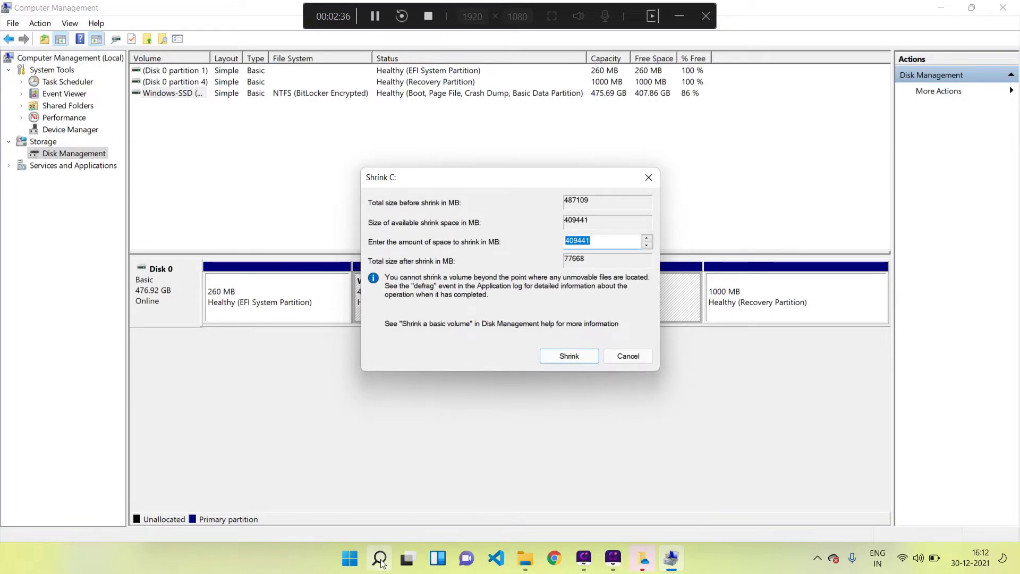
# Step: Open Calculator and convert the 487109 MB total to about 475.7 GB by dividing by 1024
pyautogui.click(380, 558)
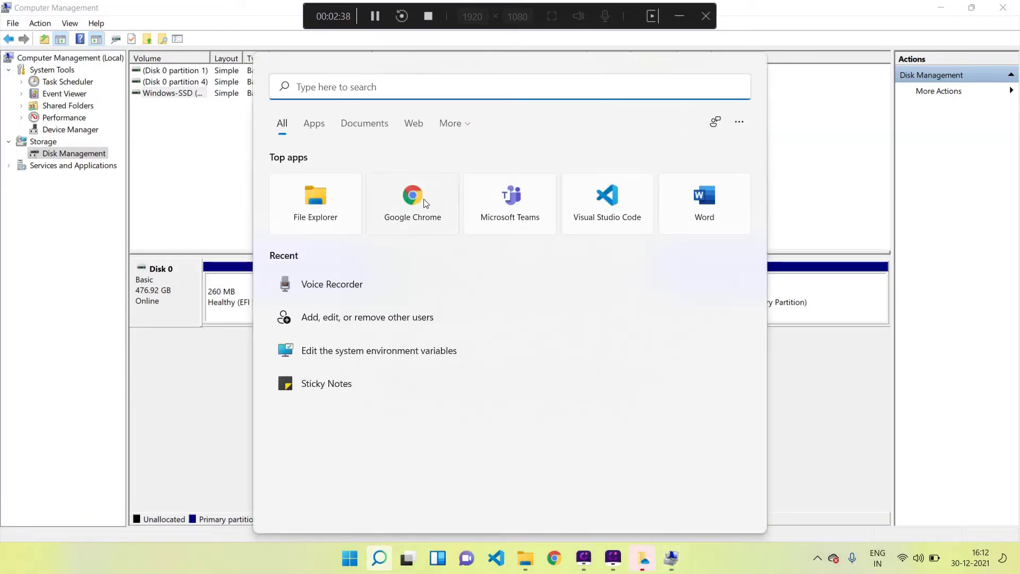
pyautogui.write('cal')
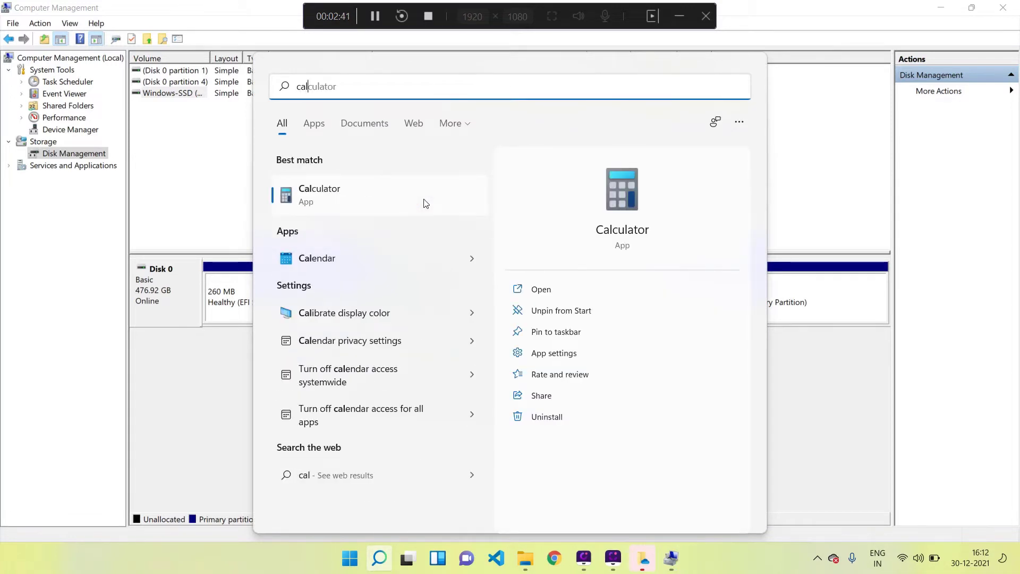
pyautogui.click(423, 201)
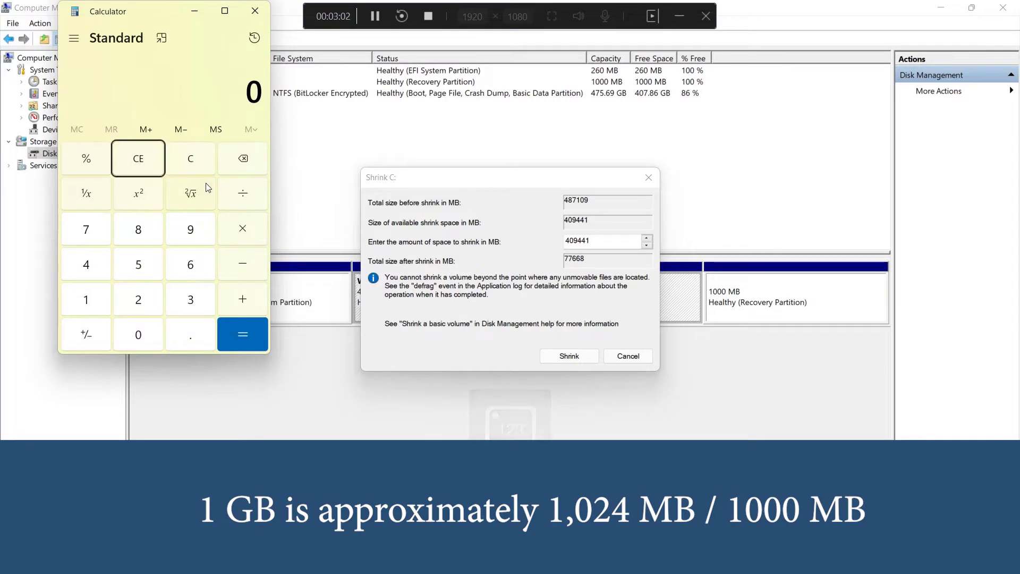
pyautogui.write('4,87,109')
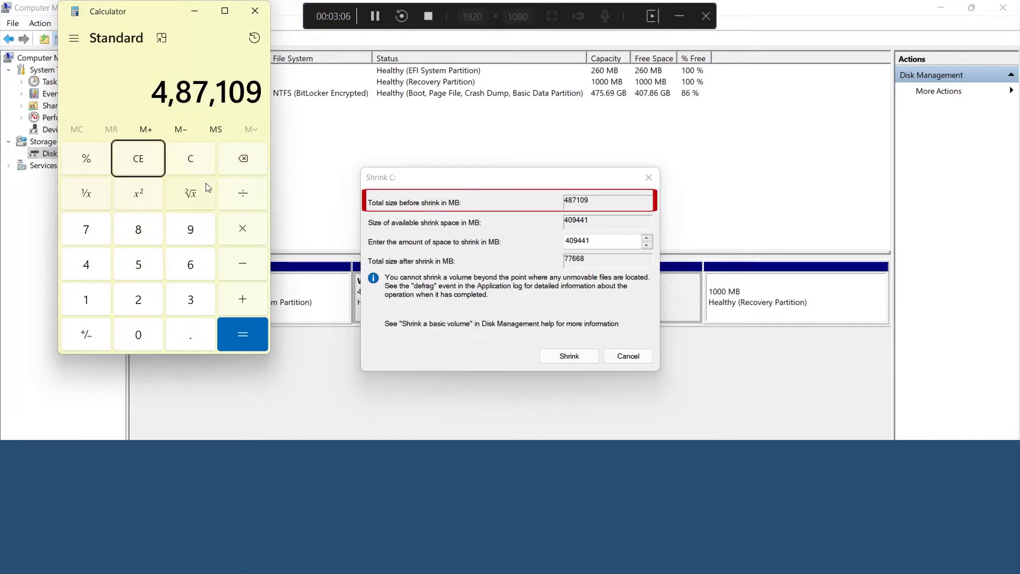
pyautogui.press('/')
pyautogui.write('1024')
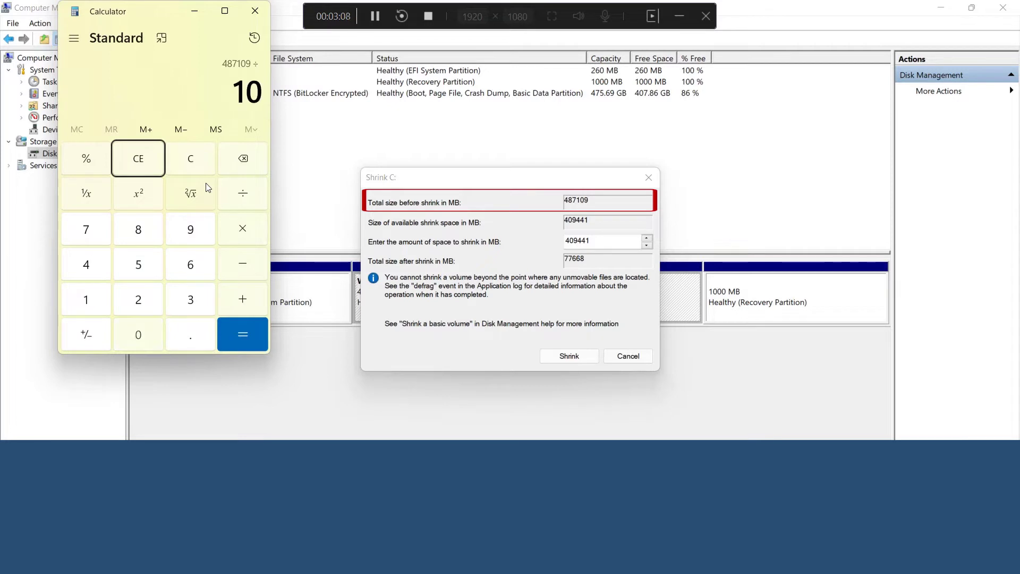
pyautogui.press('Return')
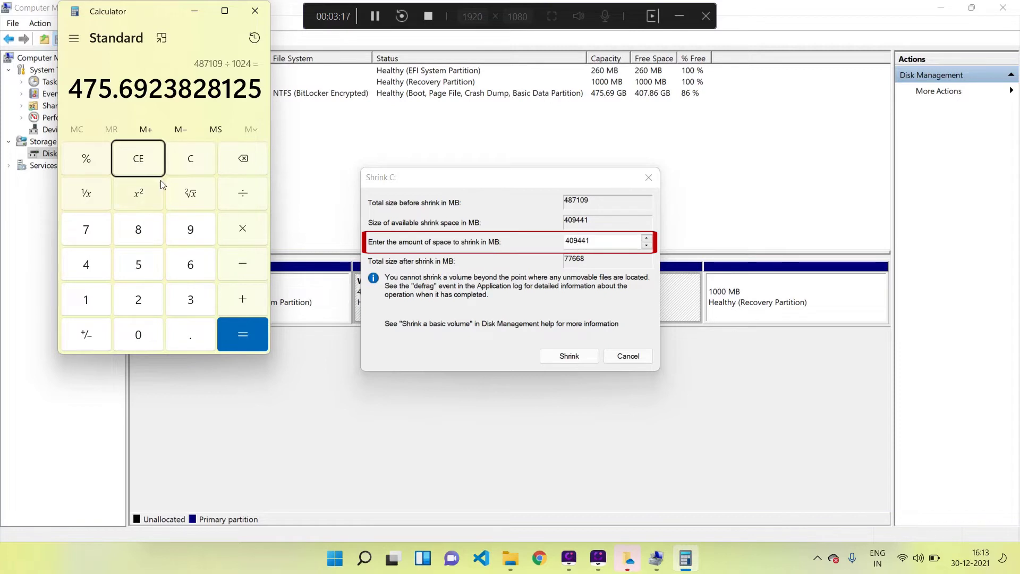
# Step: Convert the 409441 MB shrinkable space to 399.84 GB, then enter 300 × 1024
pyautogui.write('4,09,441')
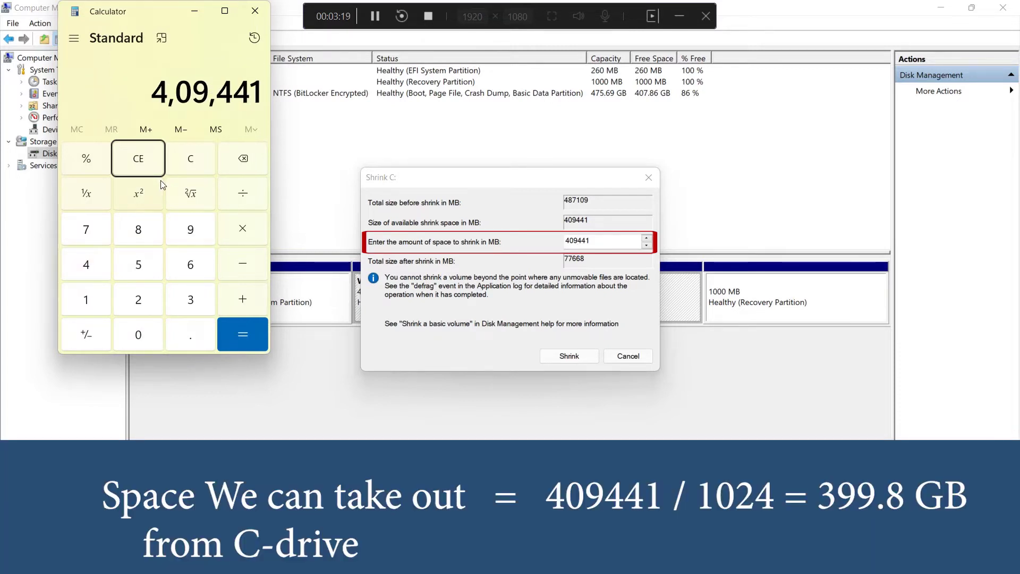
pyautogui.press('/')
pyautogui.write('1024')
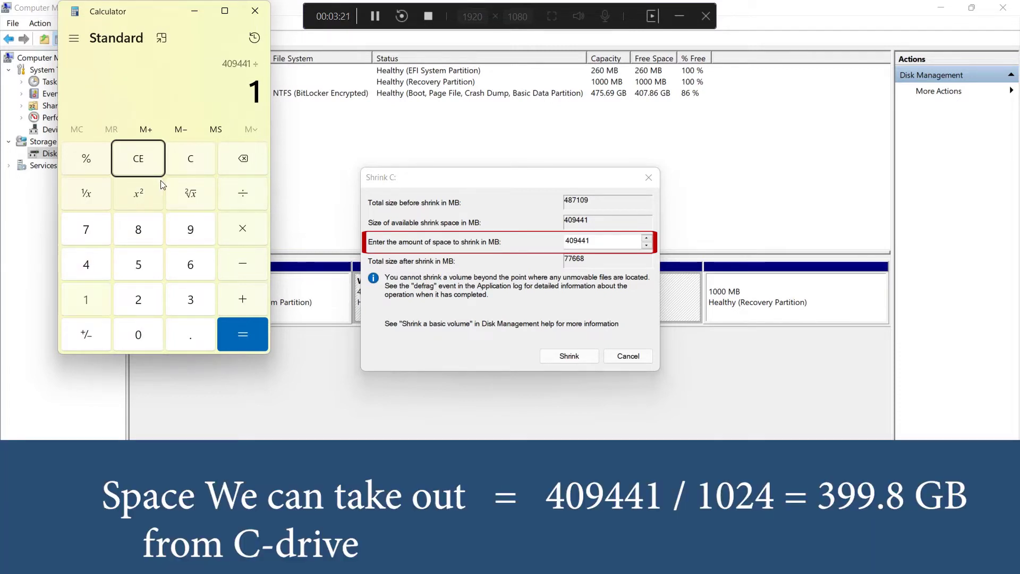
pyautogui.press('Return')
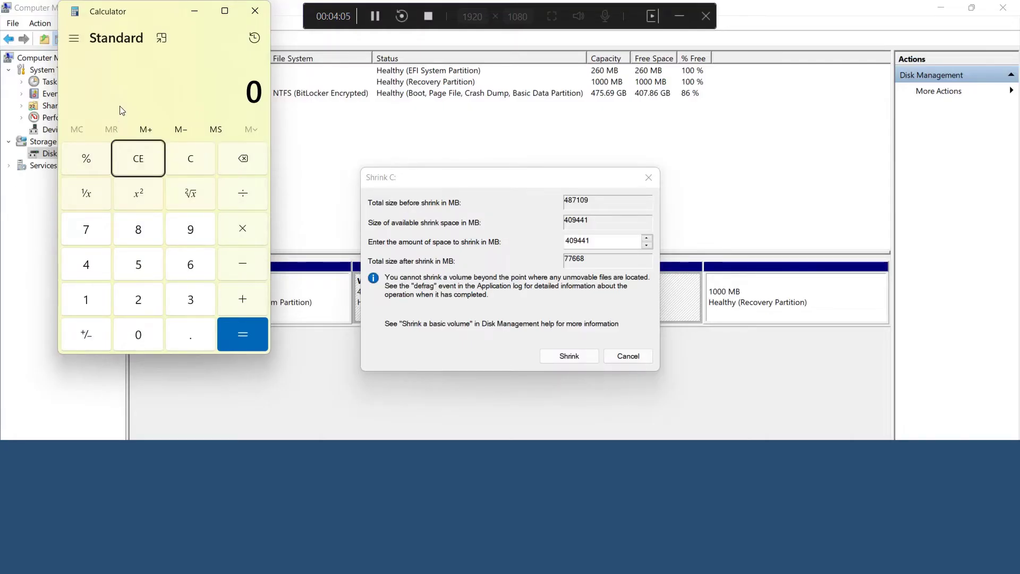
pyautogui.write('300*1024')
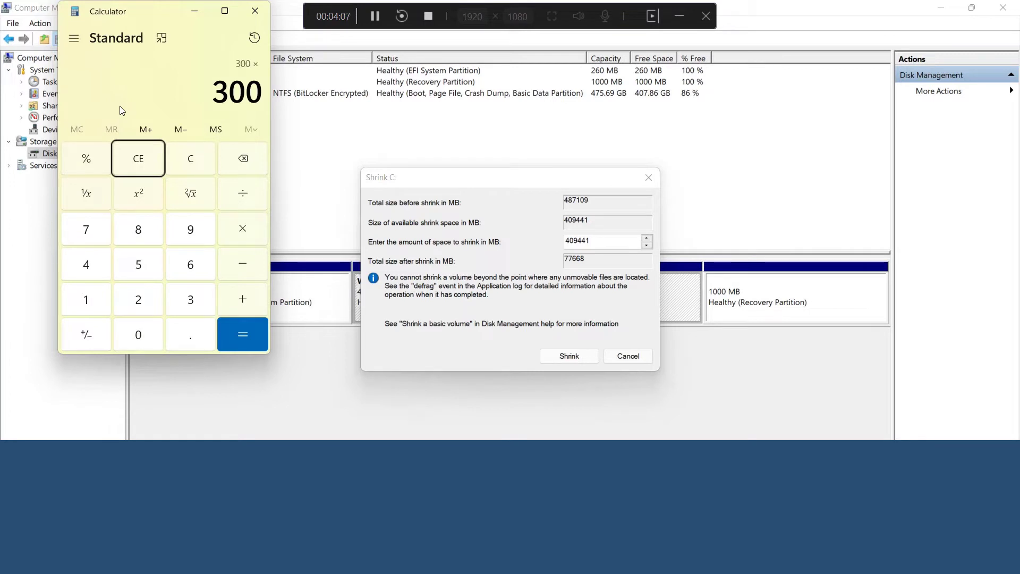
# Step: Compute 300 × 1024 = 307200 and shrink C: by 307200 MB
pyautogui.press('Return')
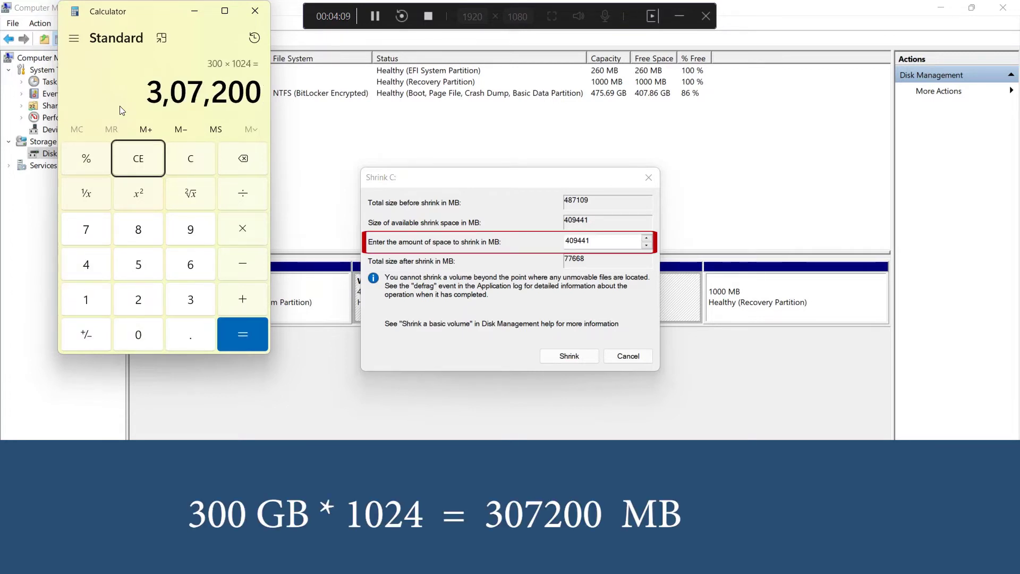
pyautogui.doubleClick(581, 240)
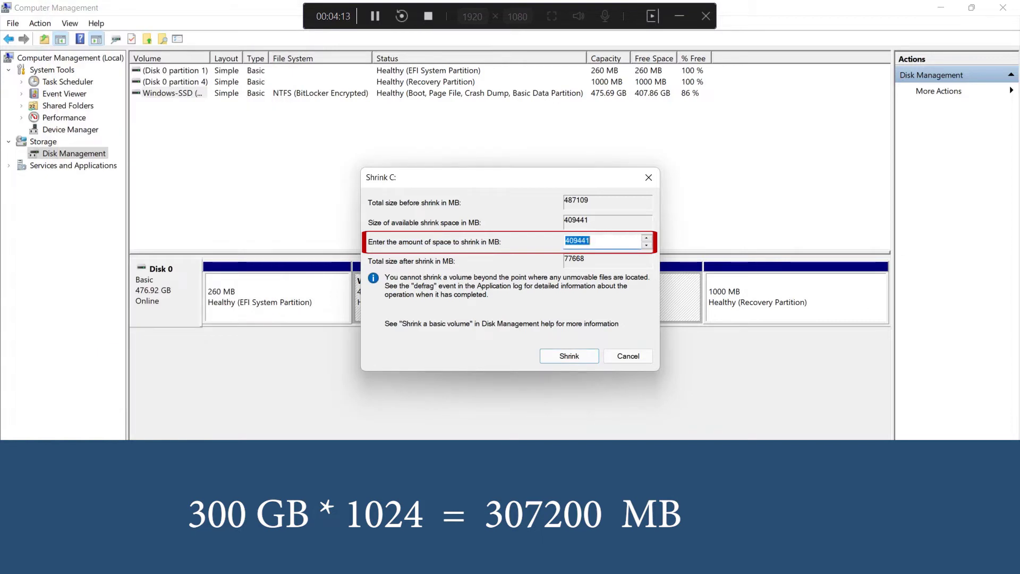
pyautogui.hotkey('alt', 'Tab')
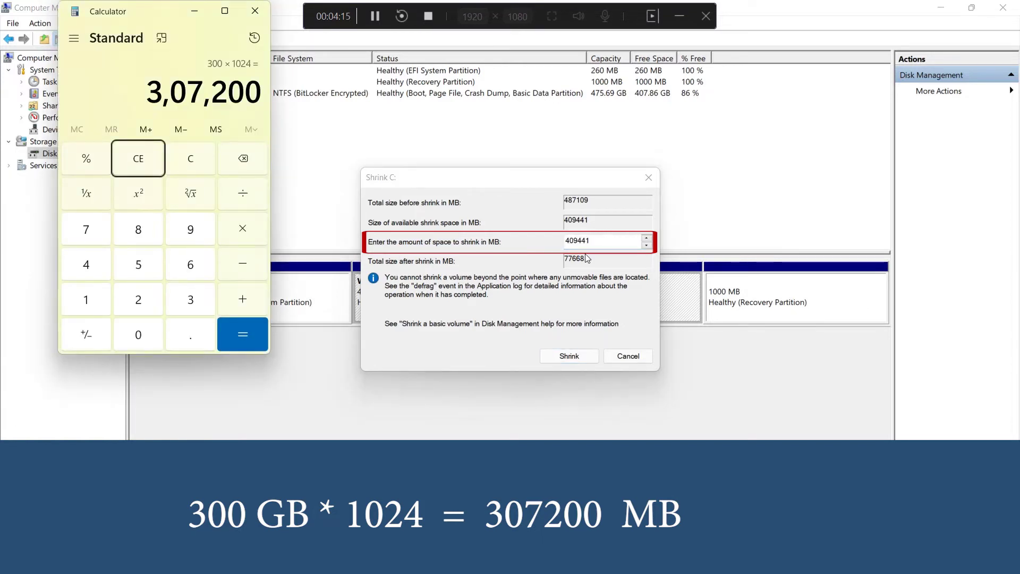
pyautogui.hotkey('alt', 'Tab')
pyautogui.write('30')
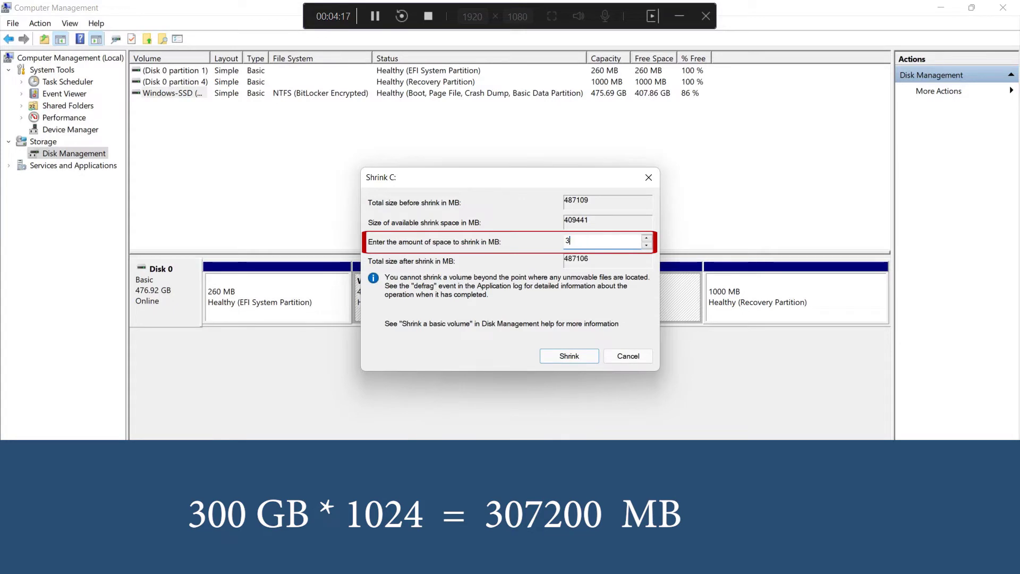
pyautogui.write('7200')
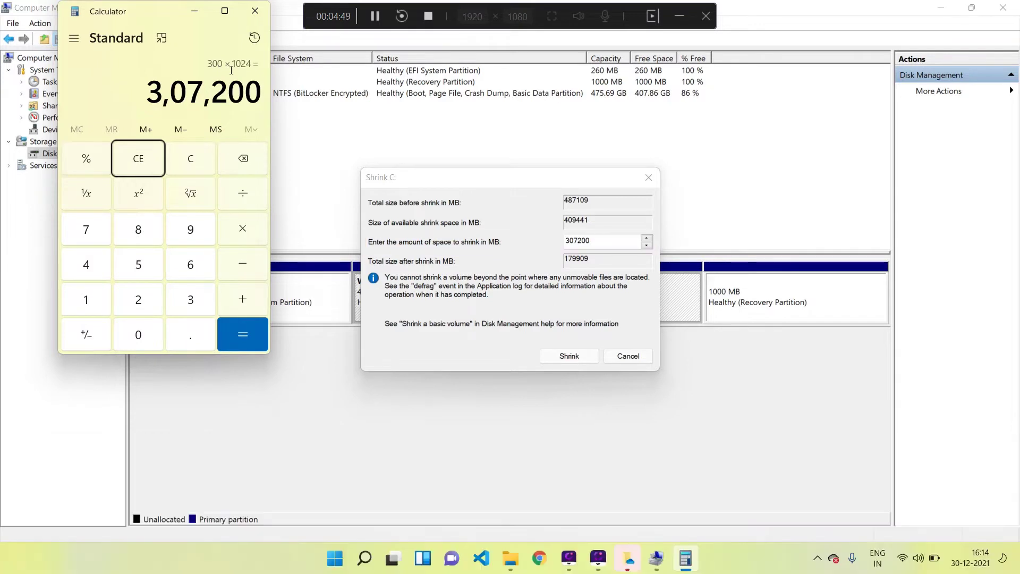
pyautogui.click(569, 356)
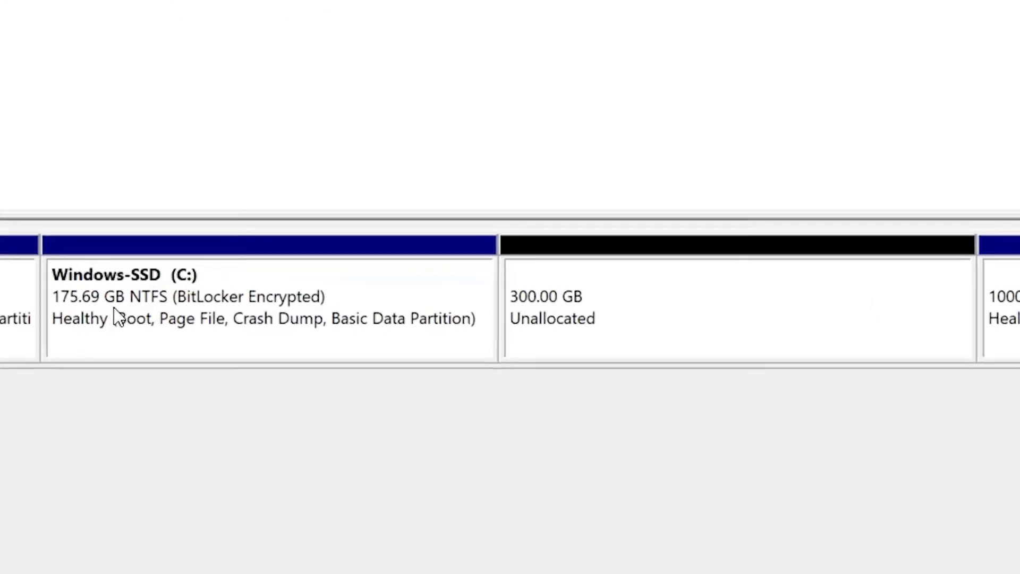
# Step: Select the shrunk 175.69 GB C: partition beside the 300 GB unallocated space
pyautogui.click(227, 309)
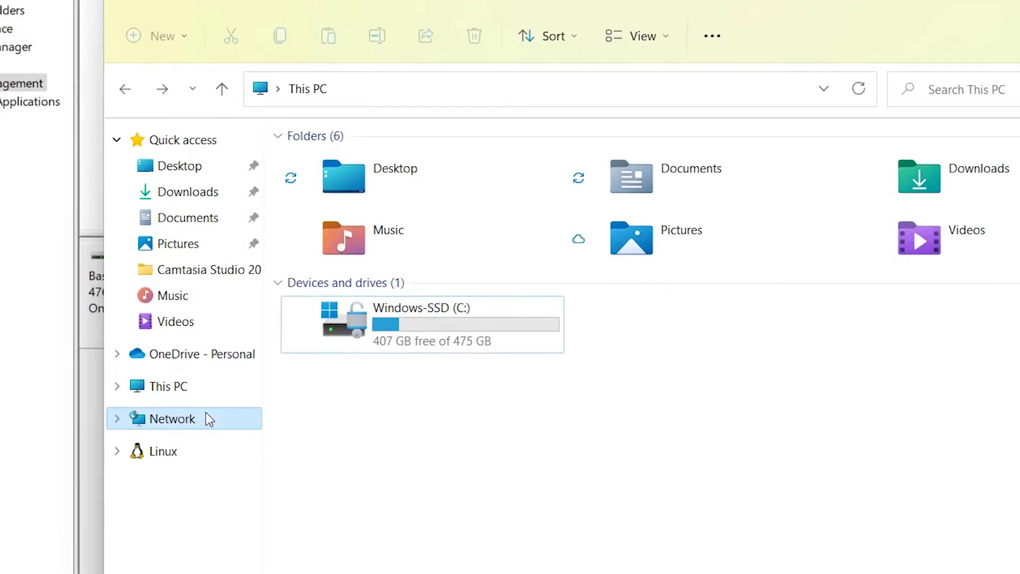
# Step: Confirm in This PC that C: shows 107 GB free of 175 GB, then select the 300 GB unallocated space
pyautogui.click(209, 374)
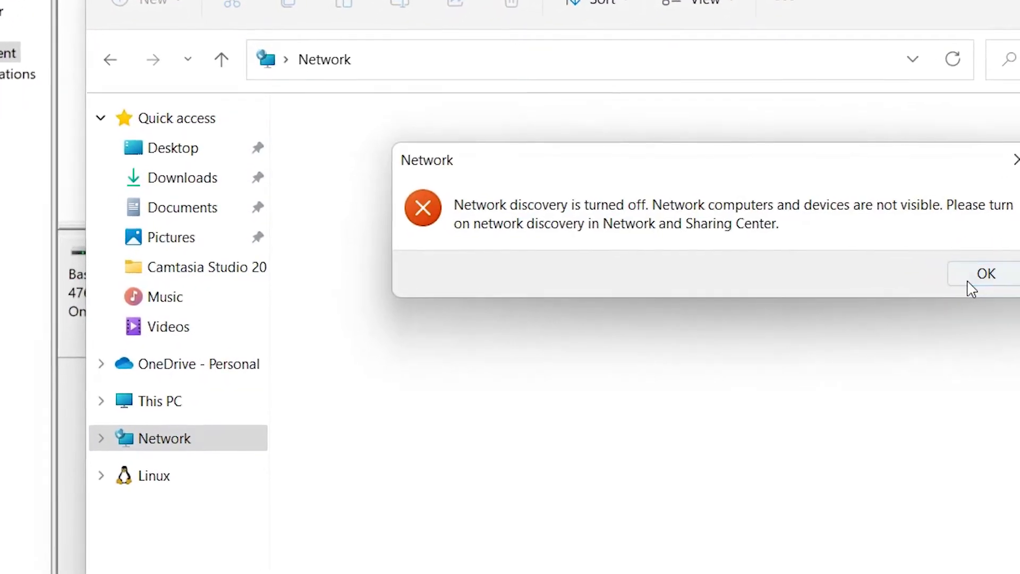
pyautogui.click(968, 283)
pyautogui.click(141, 405)
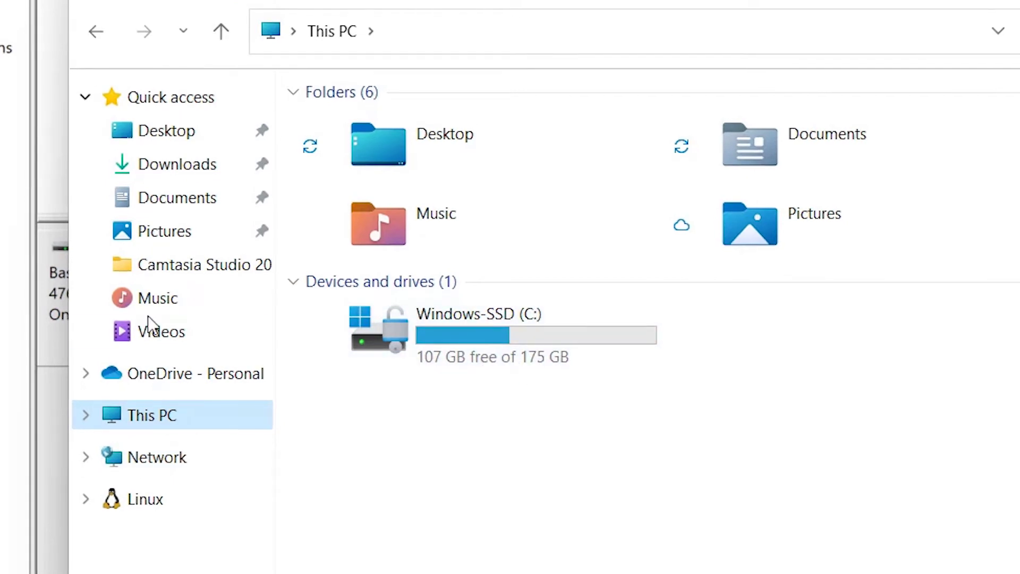
pyautogui.click(150, 333)
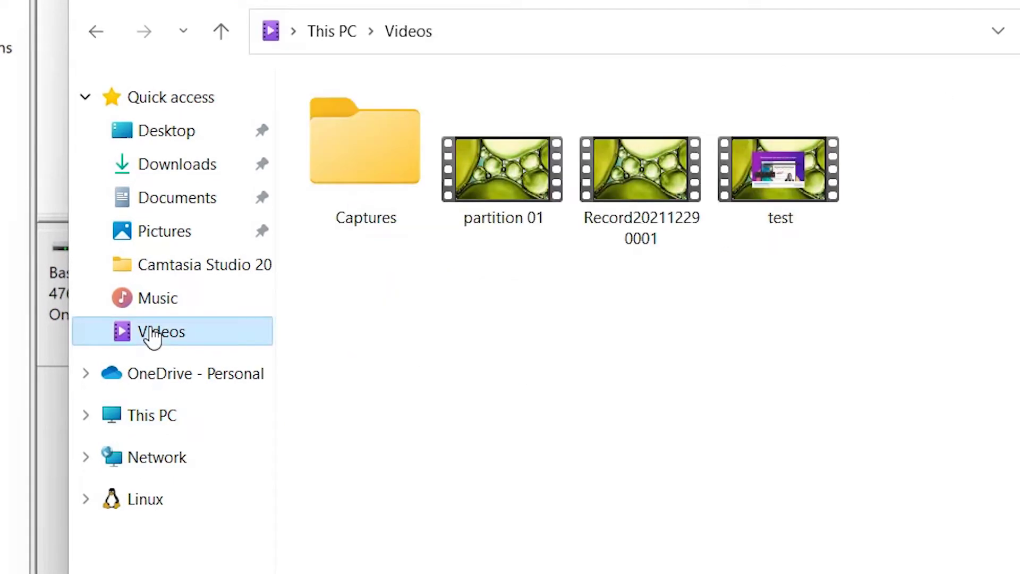
pyautogui.click(161, 416)
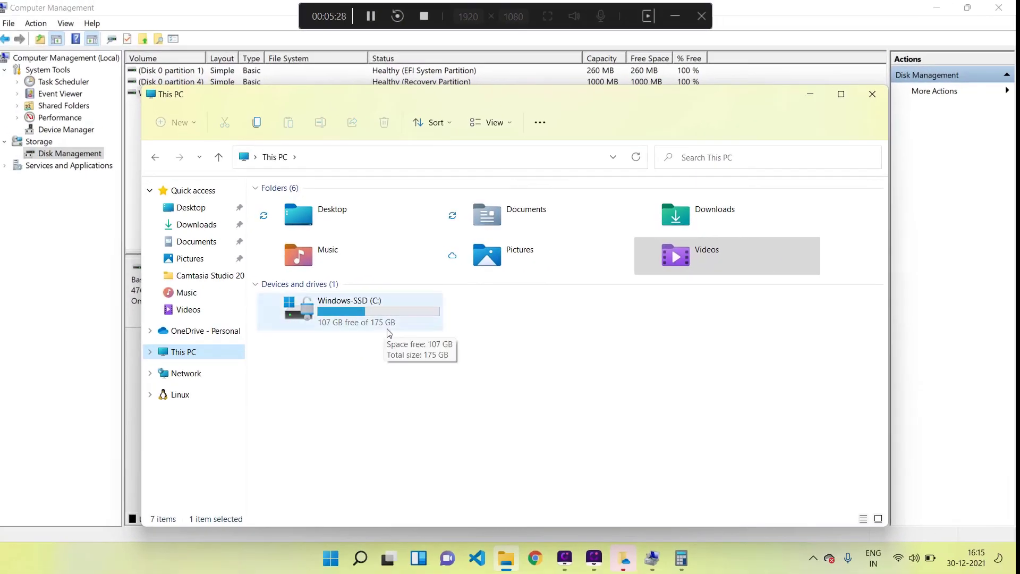
pyautogui.click(812, 95)
pyautogui.click(567, 303)
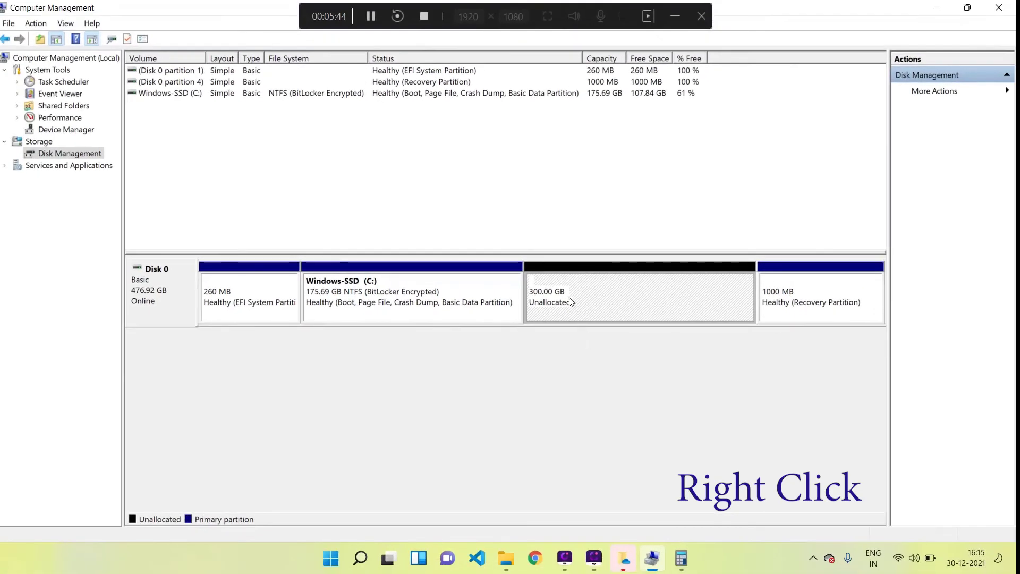
# Step: Start a New Simple Volume on the unallocated space and compute 150 × 1024 = 153600
pyautogui.rightClick(610, 305)
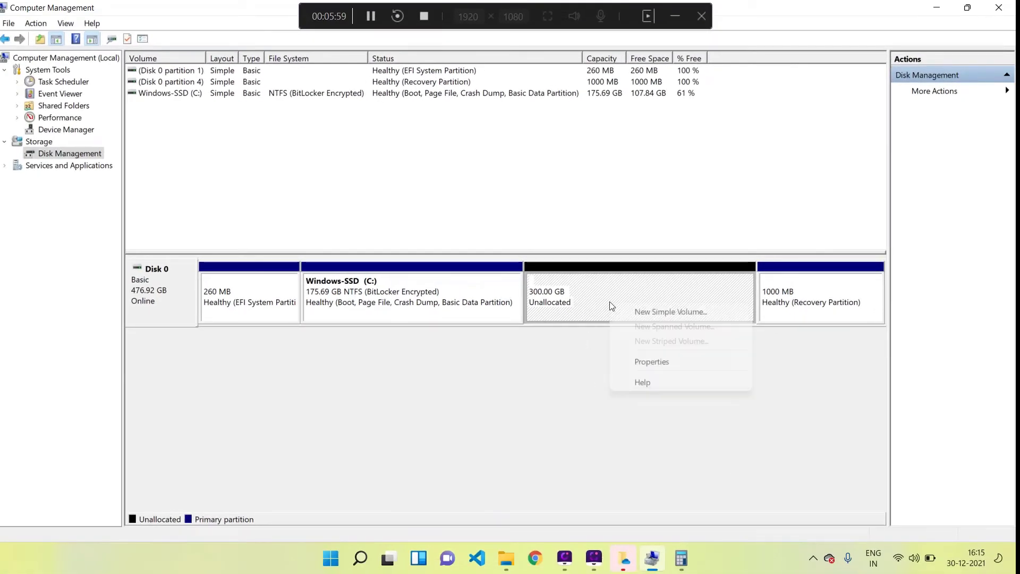
pyautogui.click(671, 313)
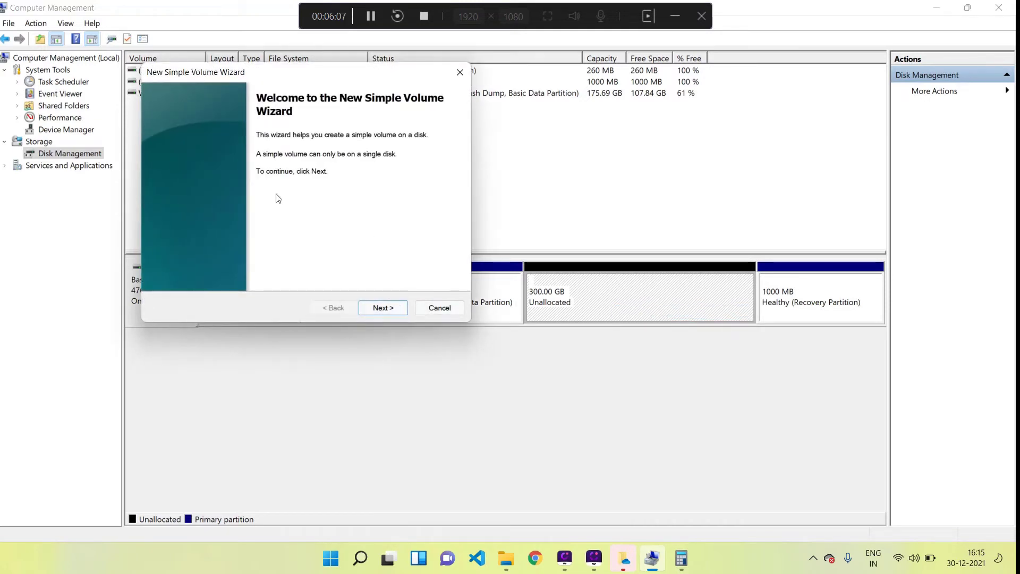
pyautogui.click(388, 311)
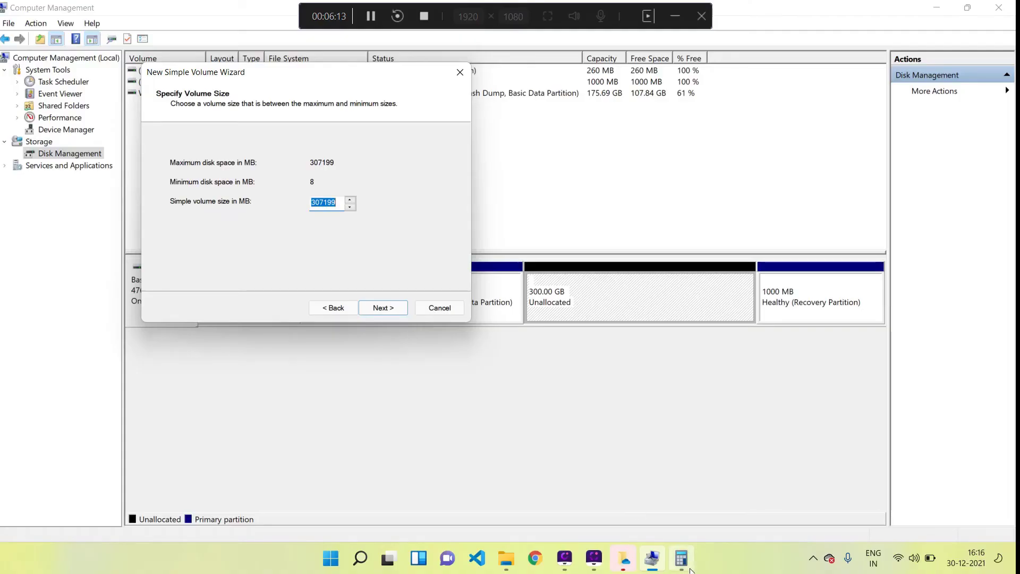
pyautogui.click(682, 558)
pyautogui.write('150')
pyautogui.write('*1024')
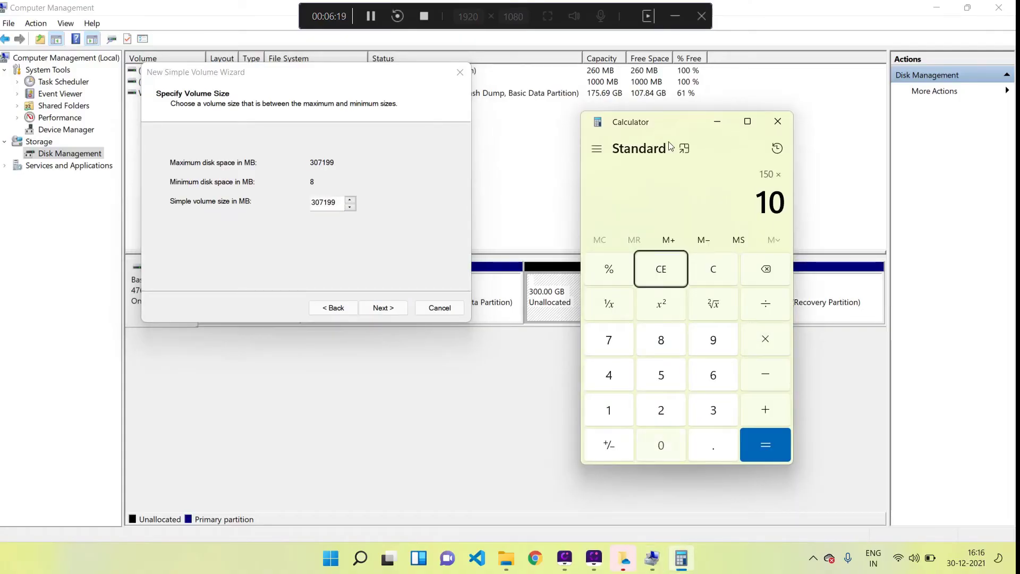
pyautogui.press('Return')
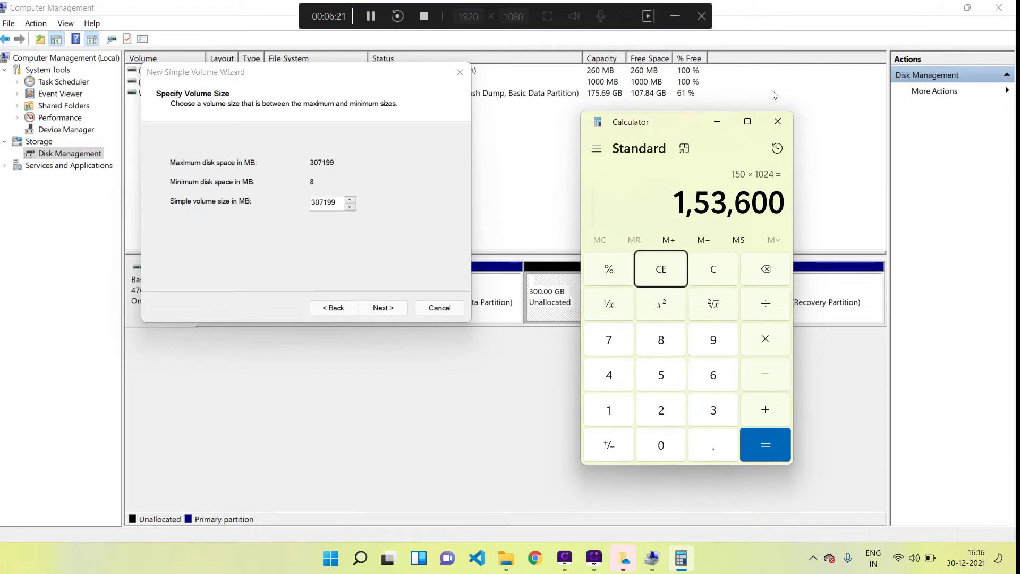
# Step: Create a 153600 MB NTFS quick-formatted New Volume with drive letter D
pyautogui.doubleClick(327, 204)
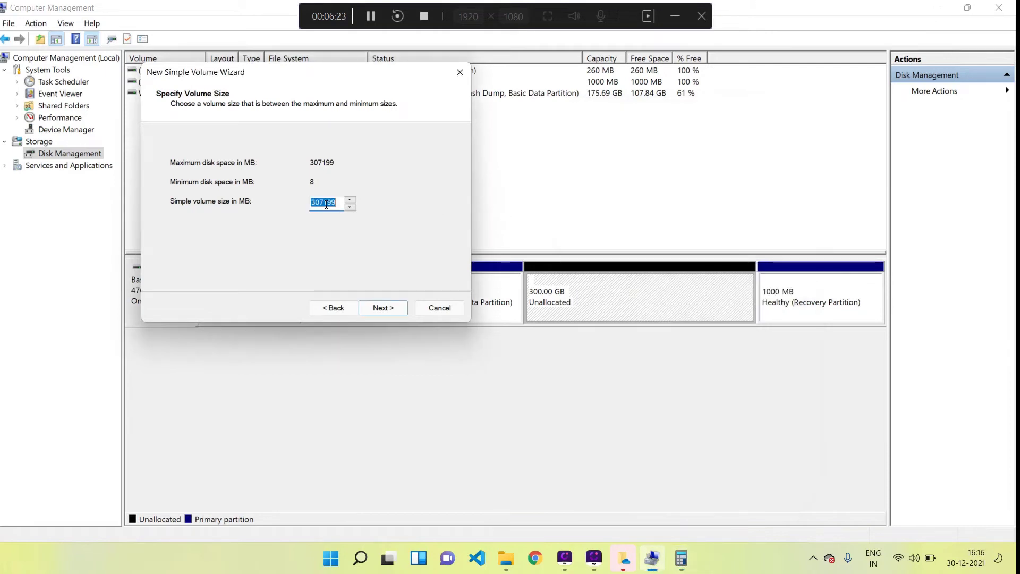
pyautogui.write('153600')
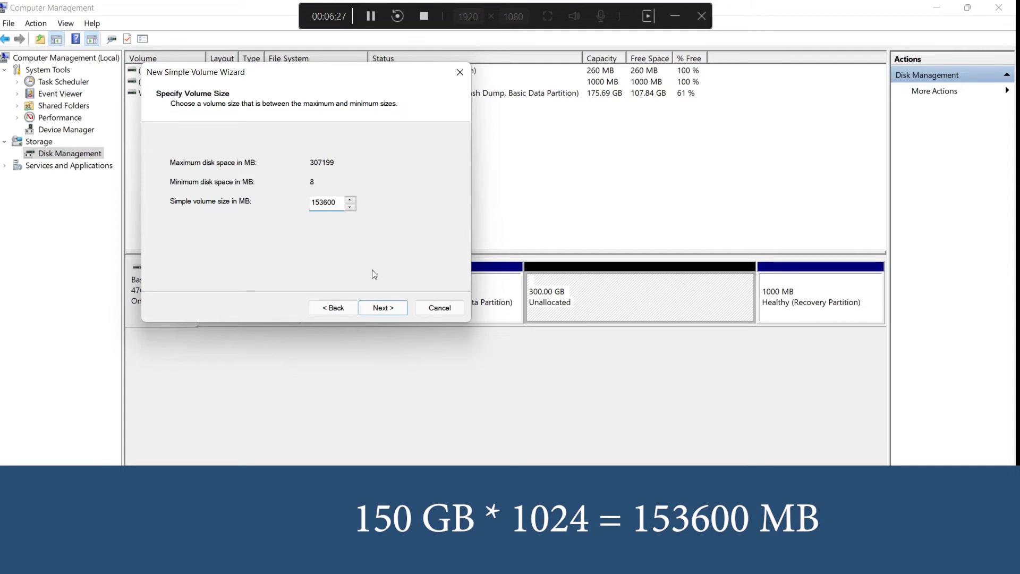
pyautogui.click(388, 309)
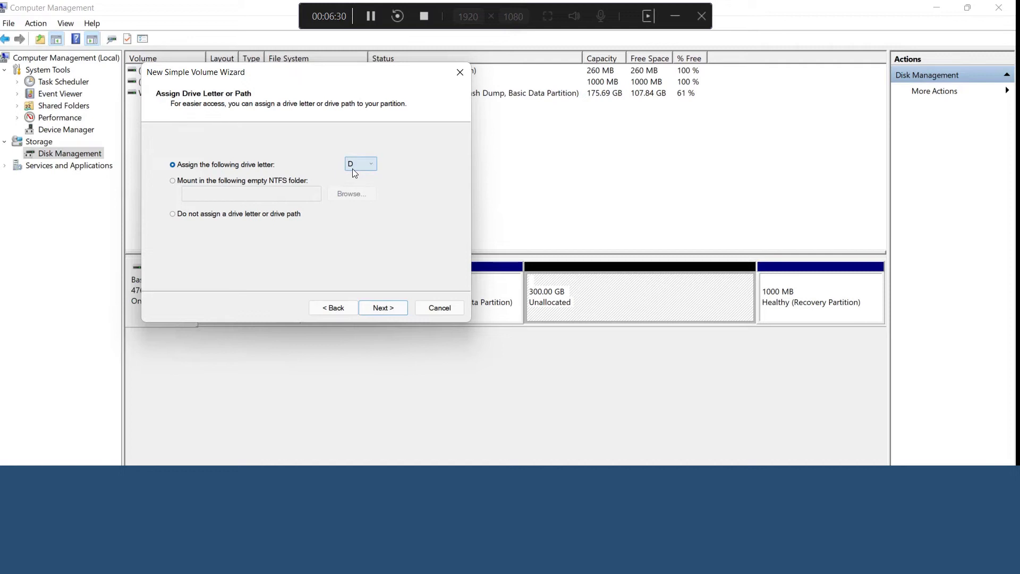
pyautogui.click(391, 310)
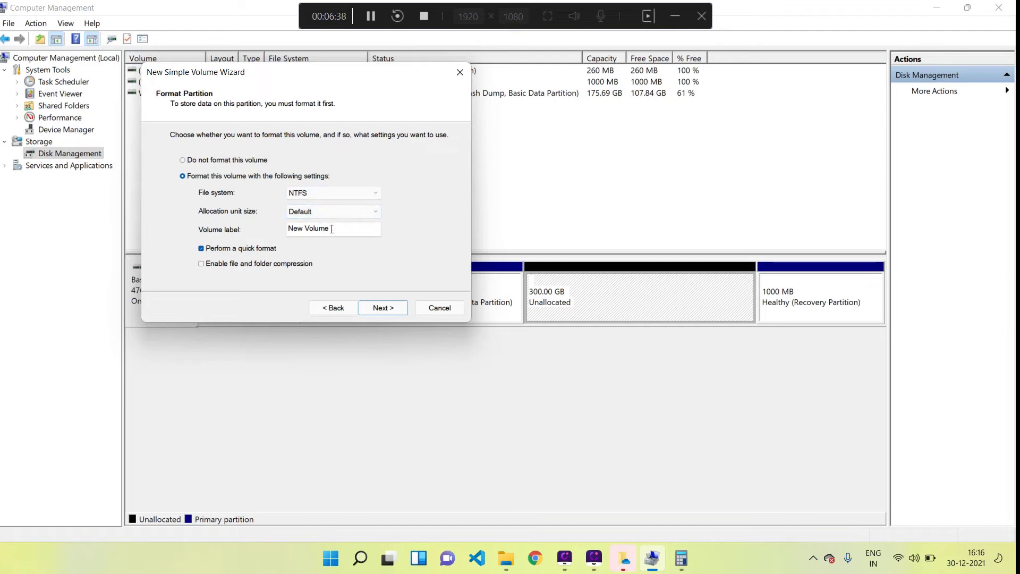
pyautogui.click(381, 309)
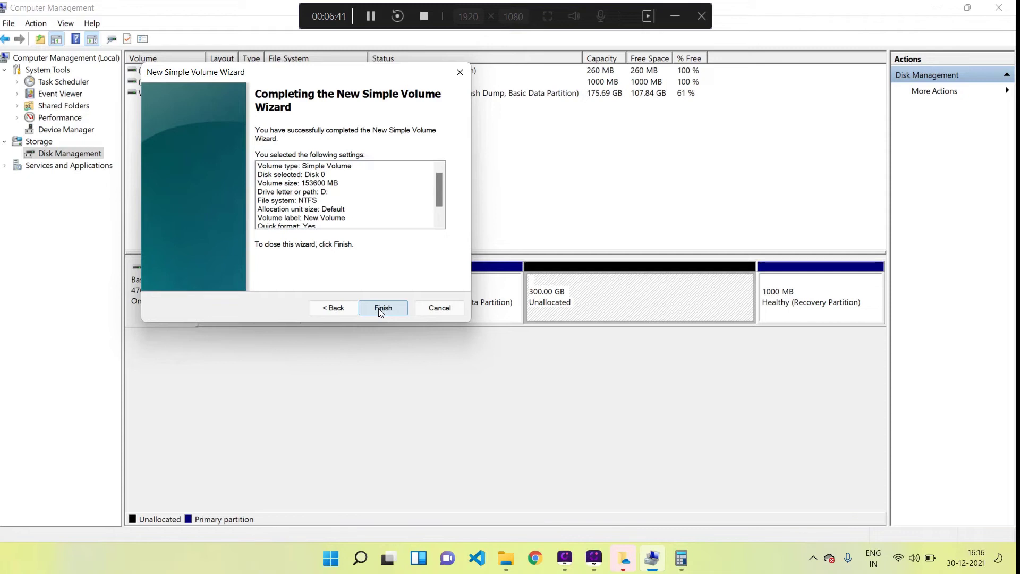
pyautogui.click(382, 309)
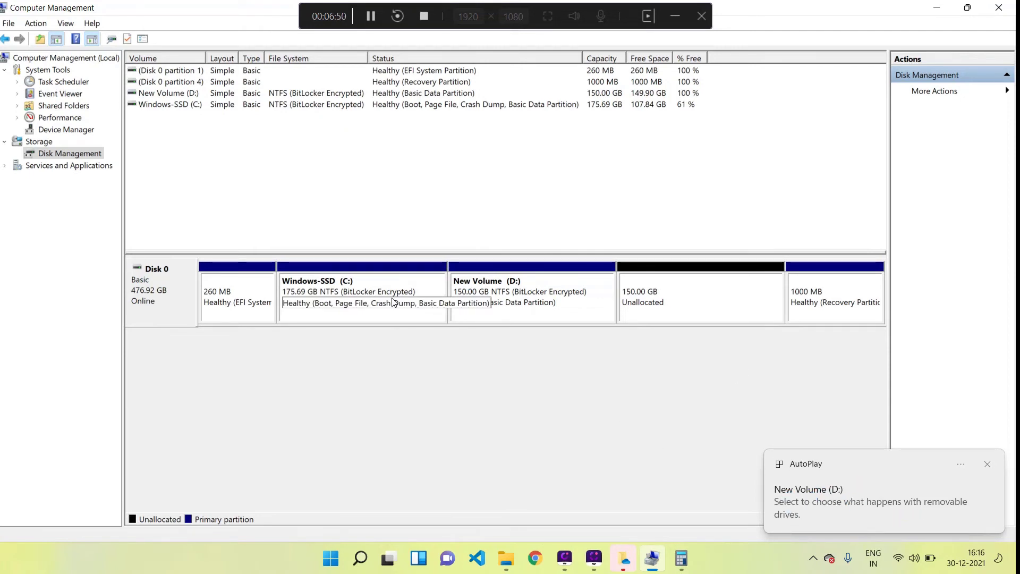
# Step: Inspect the C:, 150 GB D: and remaining unallocated blocks, then check D: in File Explorer
pyautogui.click(341, 285)
pyautogui.click(478, 293)
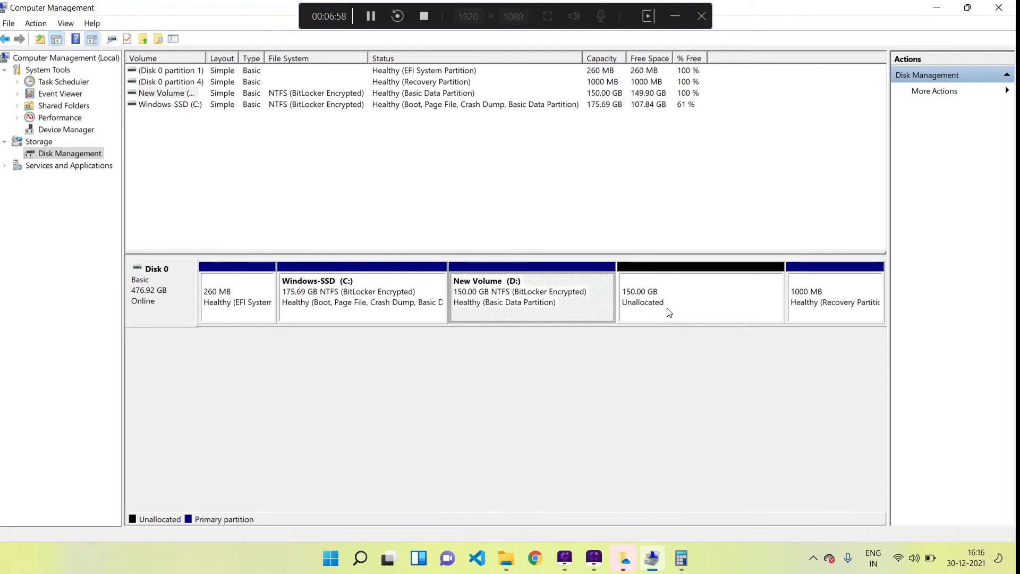
pyautogui.click(699, 305)
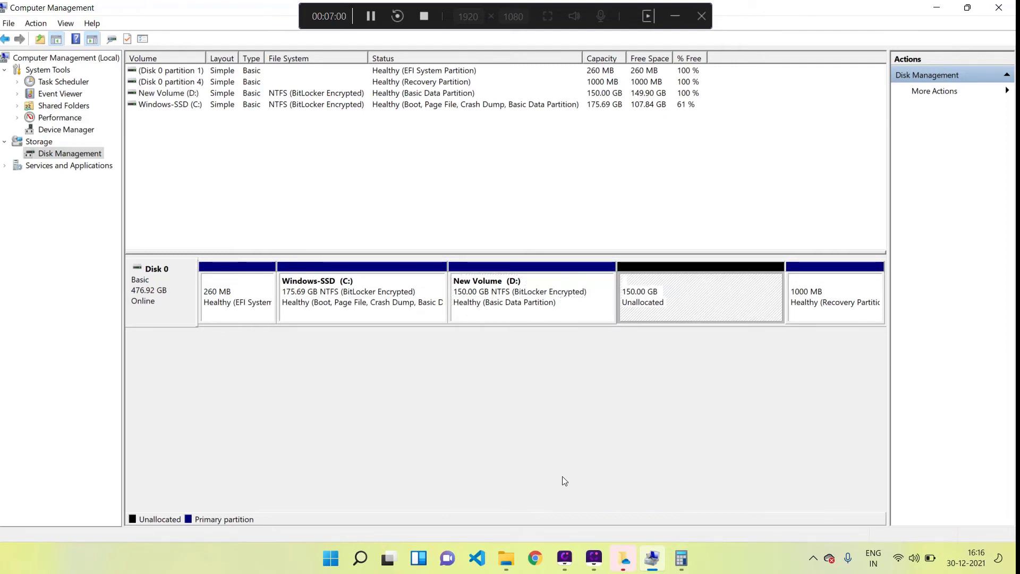
pyautogui.click(507, 558)
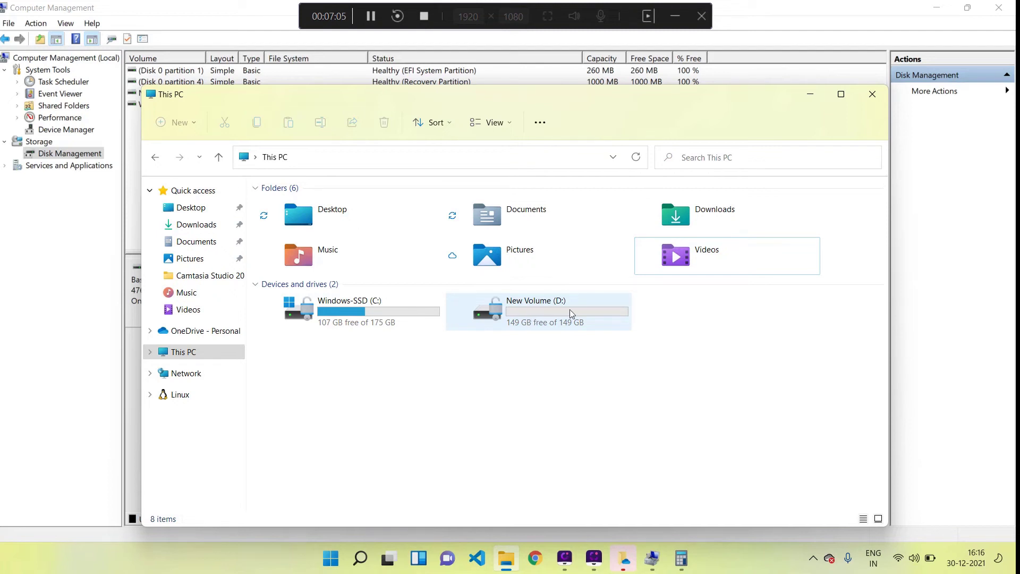
# Step: Open New Volume (D:) and create an empty text document named test there
pyautogui.moveTo(553, 310)
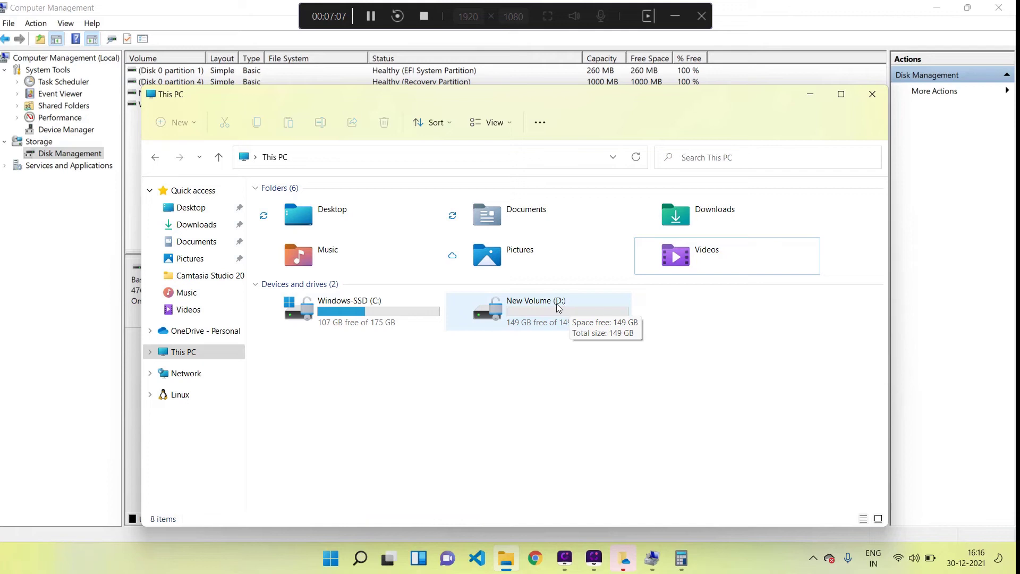
pyautogui.doubleClick(534, 319)
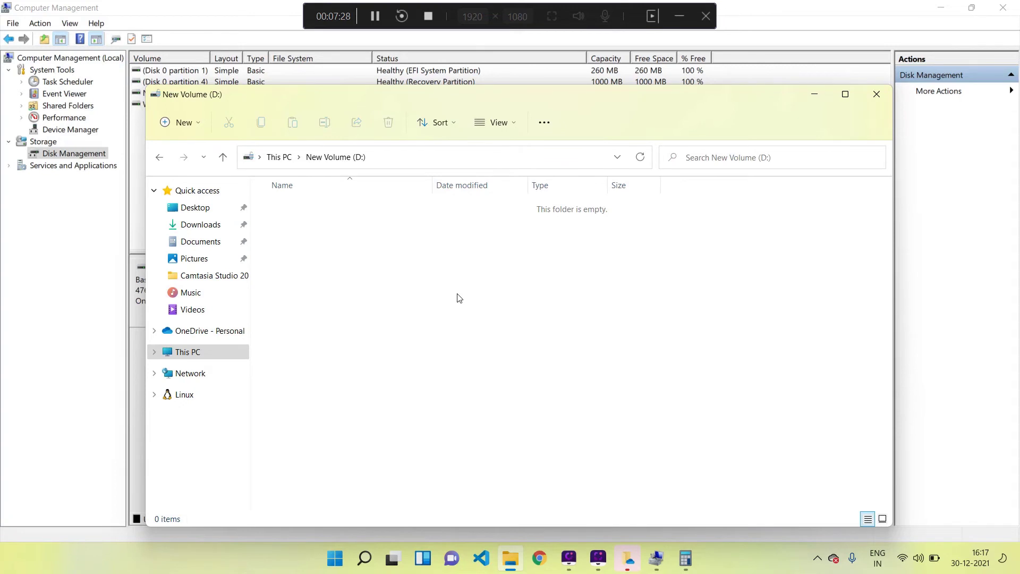
pyautogui.rightClick(459, 297)
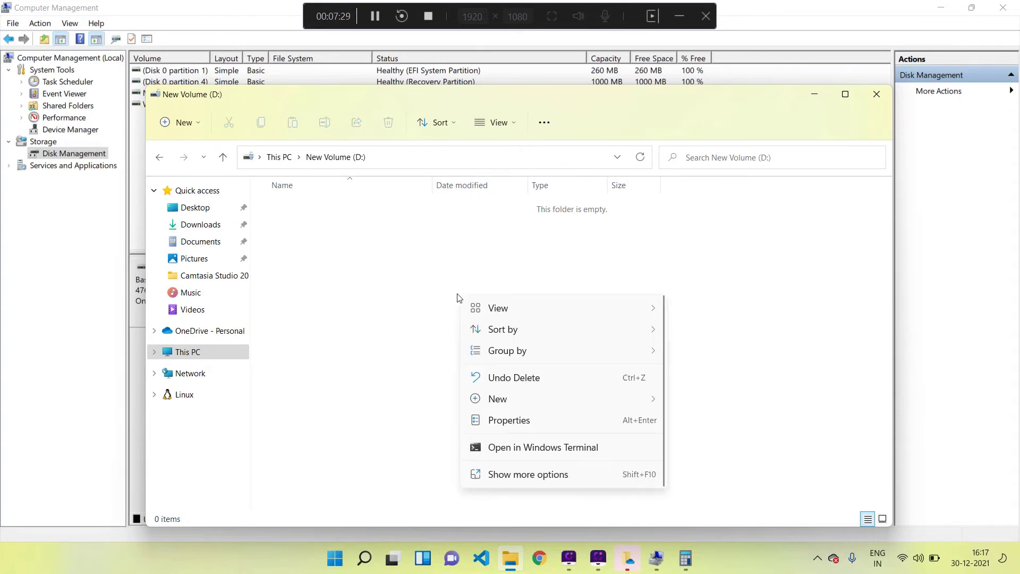
pyautogui.moveTo(510, 406)
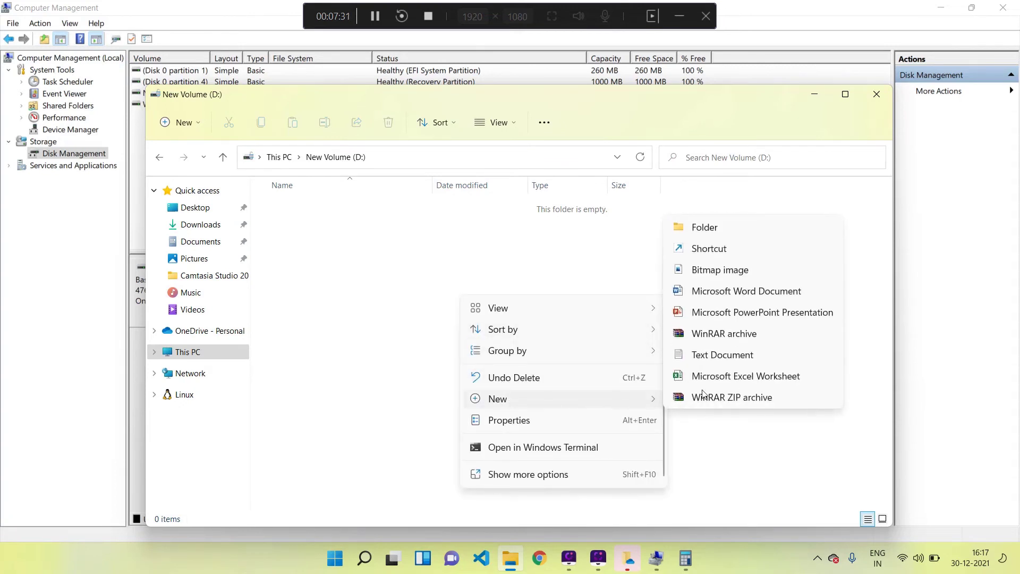
pyautogui.click(722, 357)
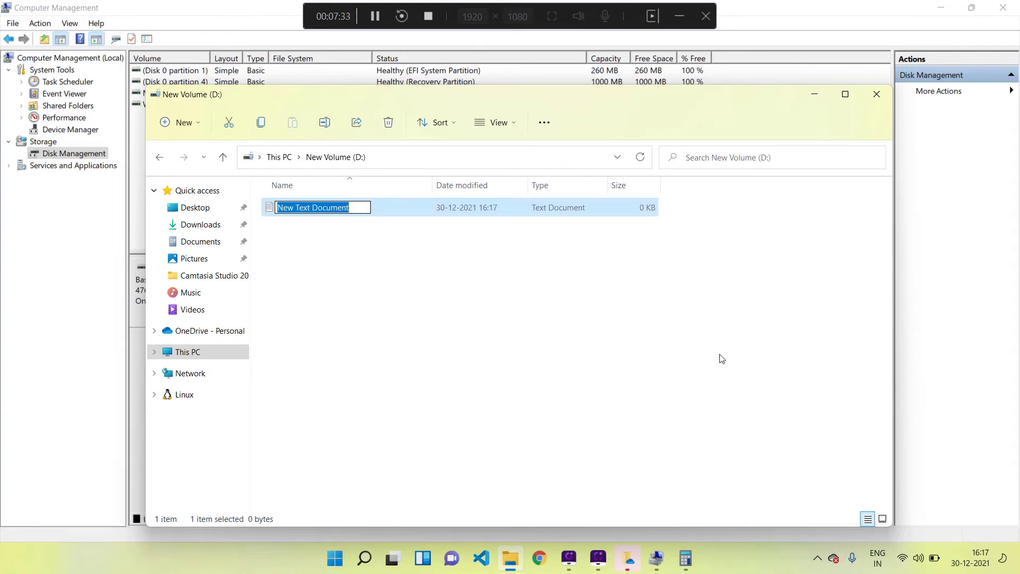
pyautogui.write('test')
pyautogui.press('Return')
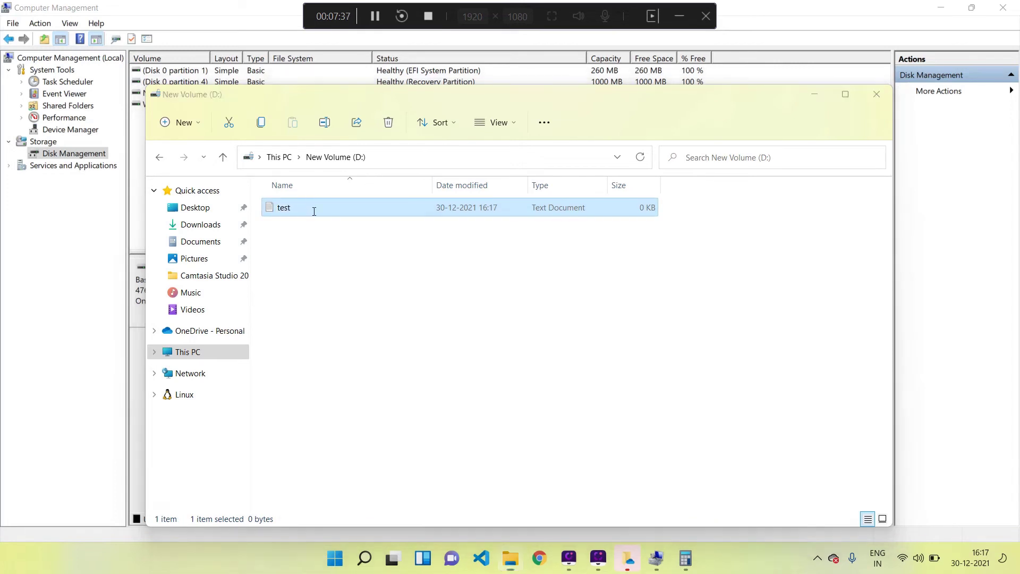
# Step: Type www into the test note, save it, and close Notepad
pyautogui.write('www')
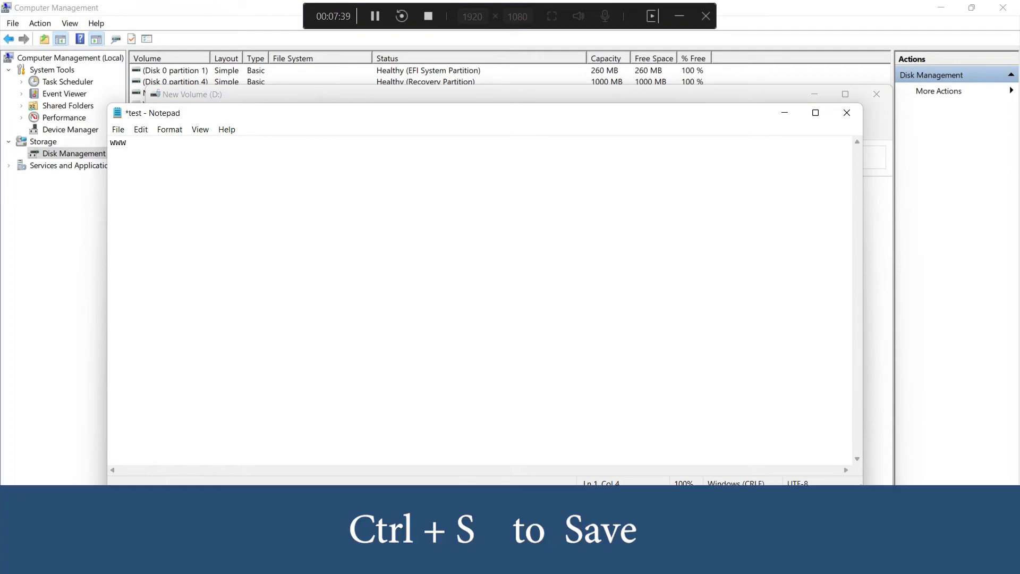
pyautogui.hotkey('ctrl', 's')
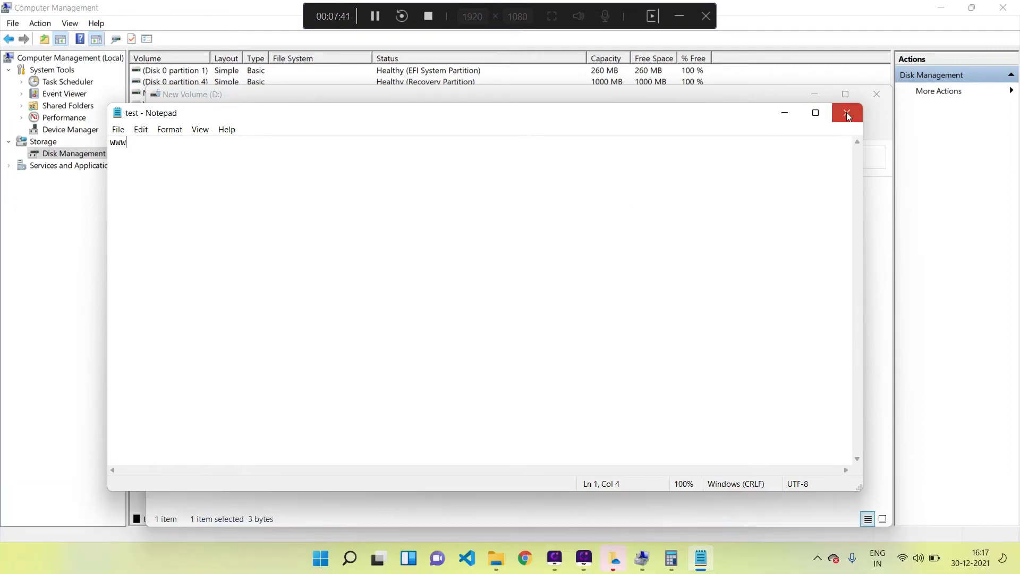
pyautogui.click(847, 113)
# Step: Reopen test on D: to verify it holds www, then return to This PC and Computer Management
pyautogui.click(155, 158)
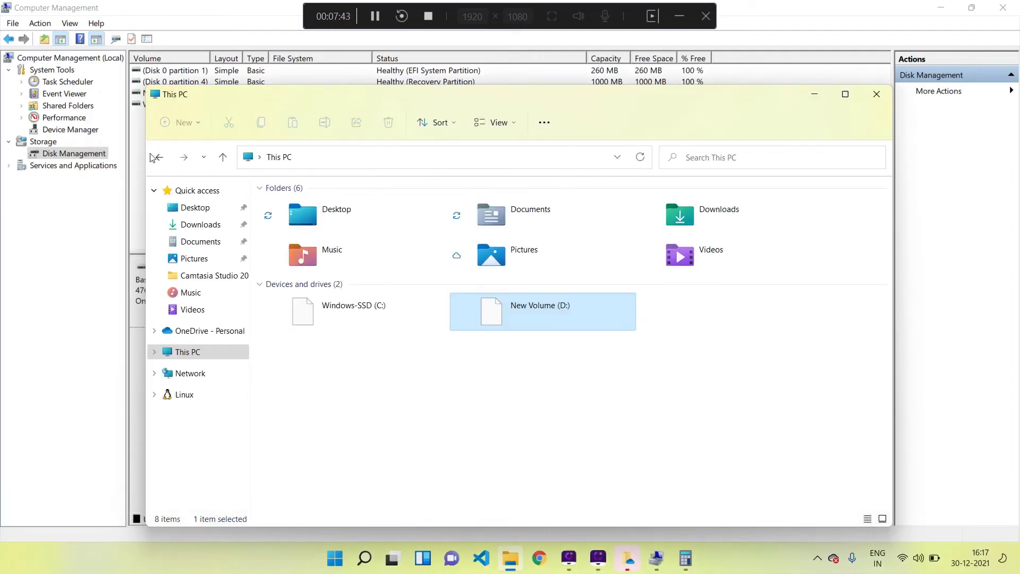
pyautogui.doubleClick(589, 326)
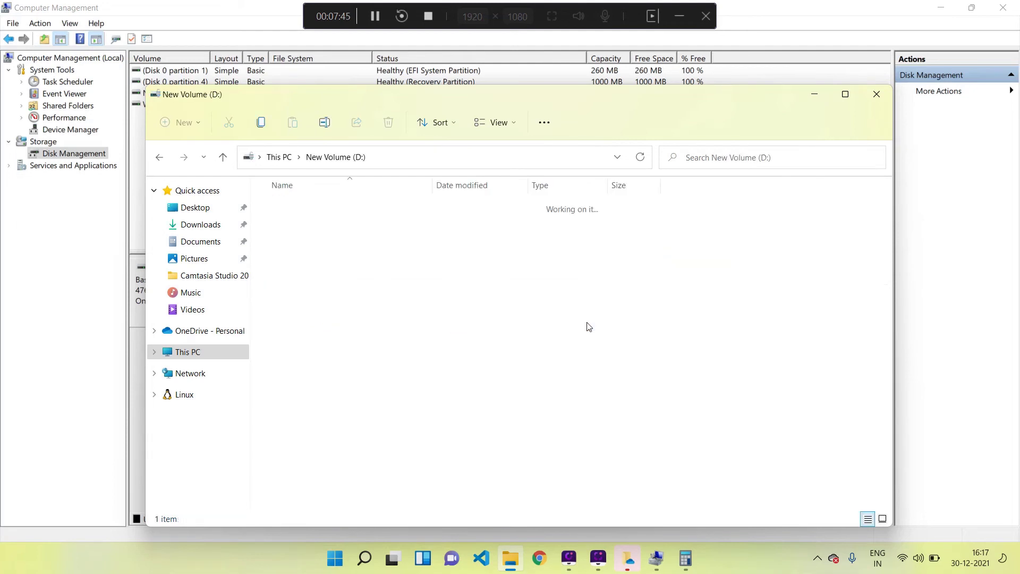
pyautogui.click(290, 209)
pyautogui.doubleClick(291, 209)
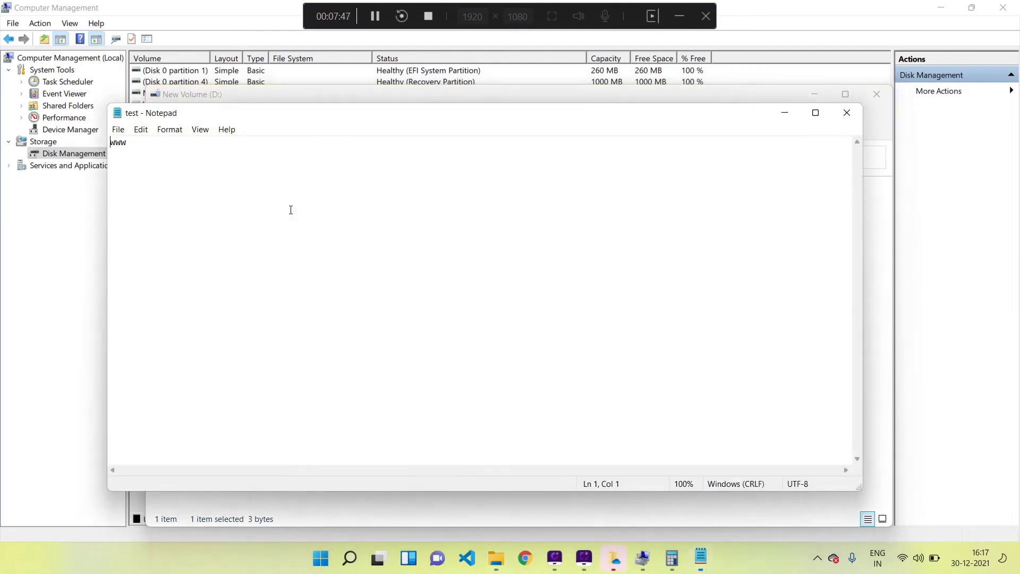
pyautogui.click(852, 112)
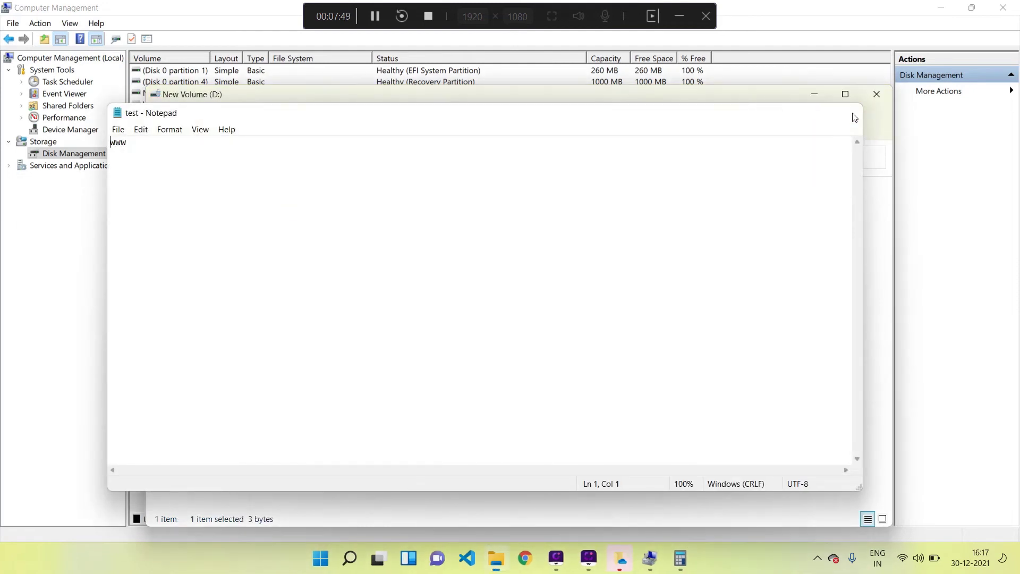
pyautogui.click(158, 158)
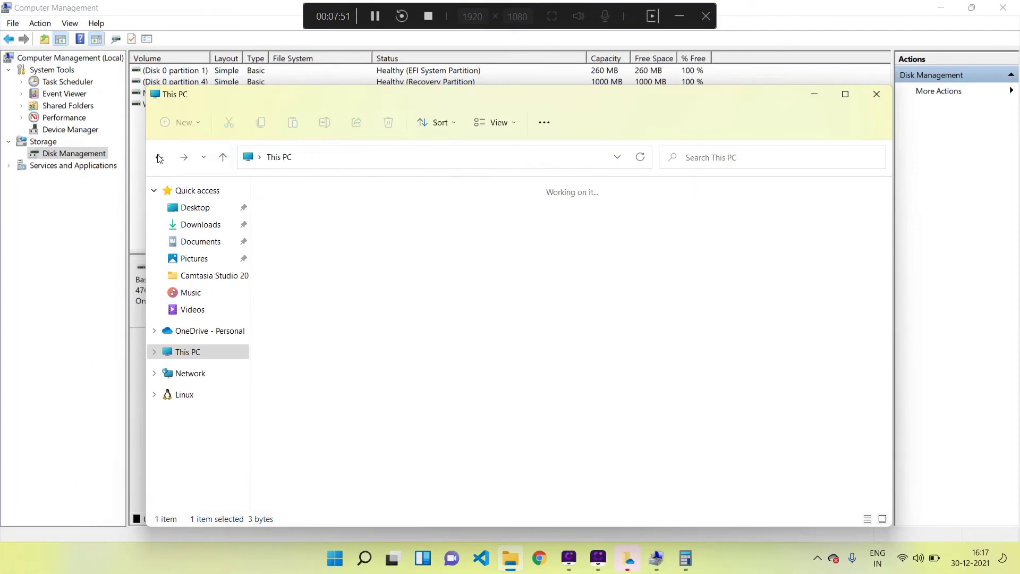
pyautogui.click(659, 559)
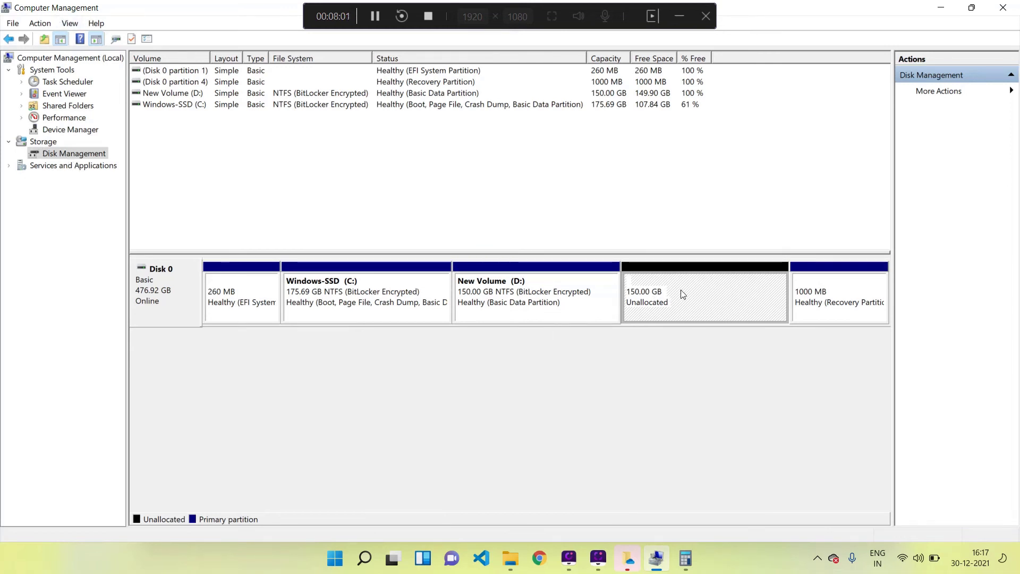
# Step: Turn the 150 GB unallocated space into a full-size NTFS quick-formatted volume E: and open it
pyautogui.click(684, 381)
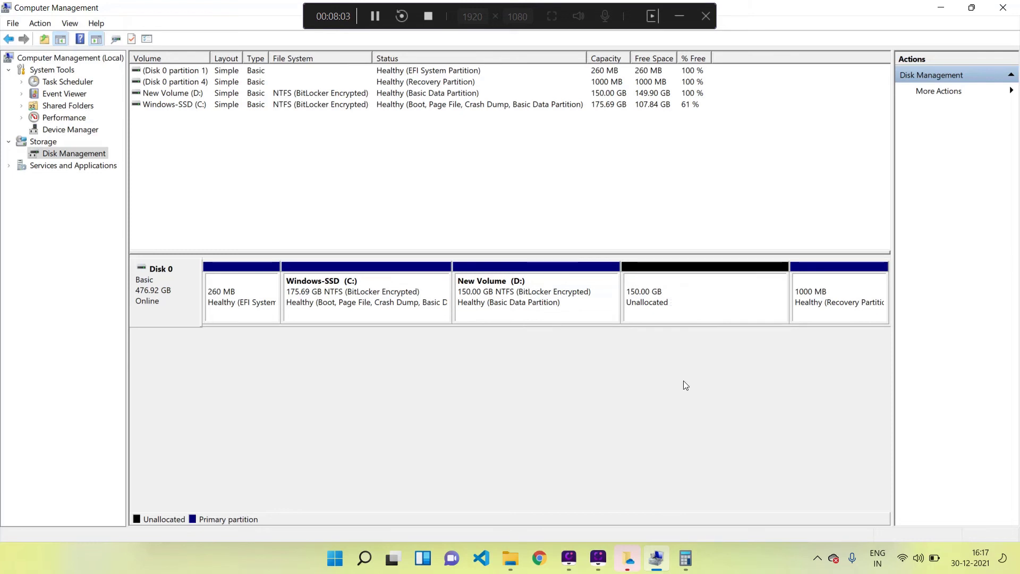
pyautogui.rightClick(712, 317)
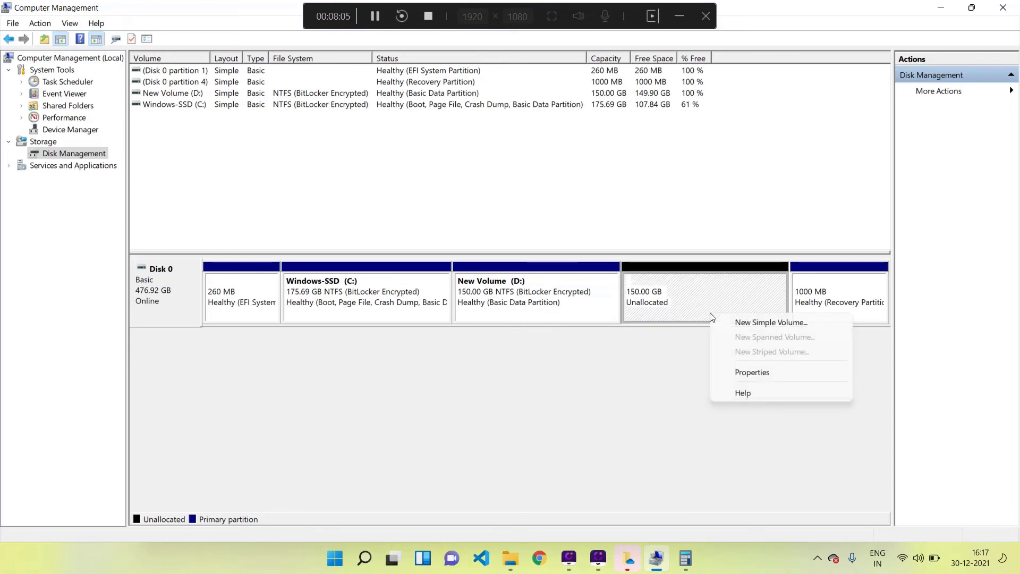
pyautogui.click(728, 325)
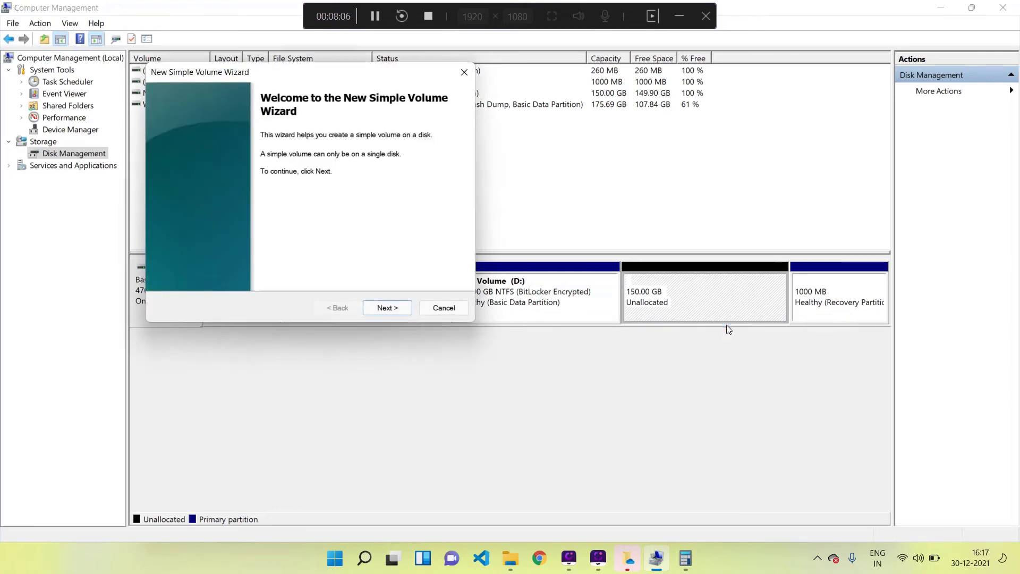
pyautogui.click(392, 309)
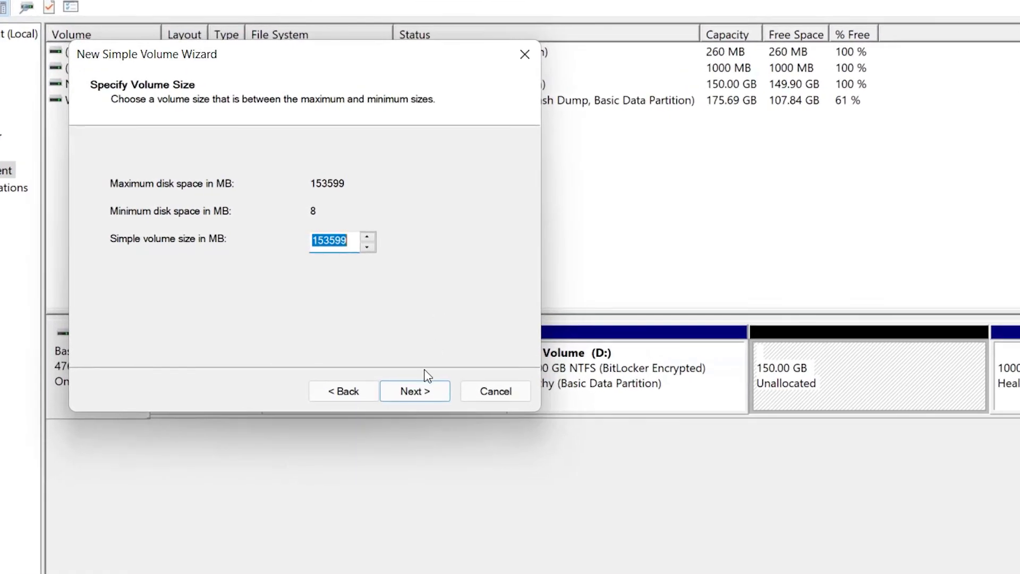
pyautogui.click(430, 393)
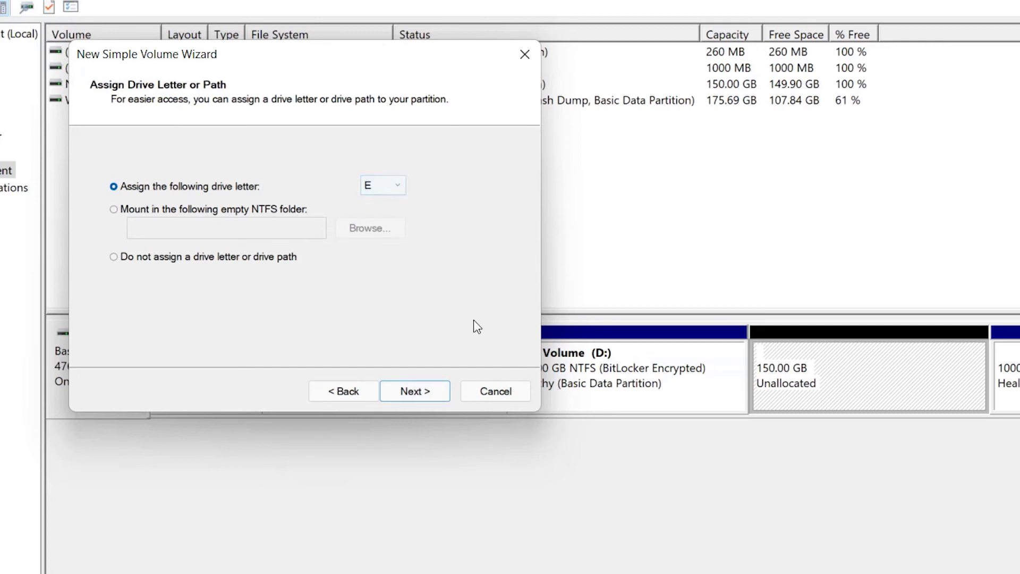
pyautogui.click(415, 392)
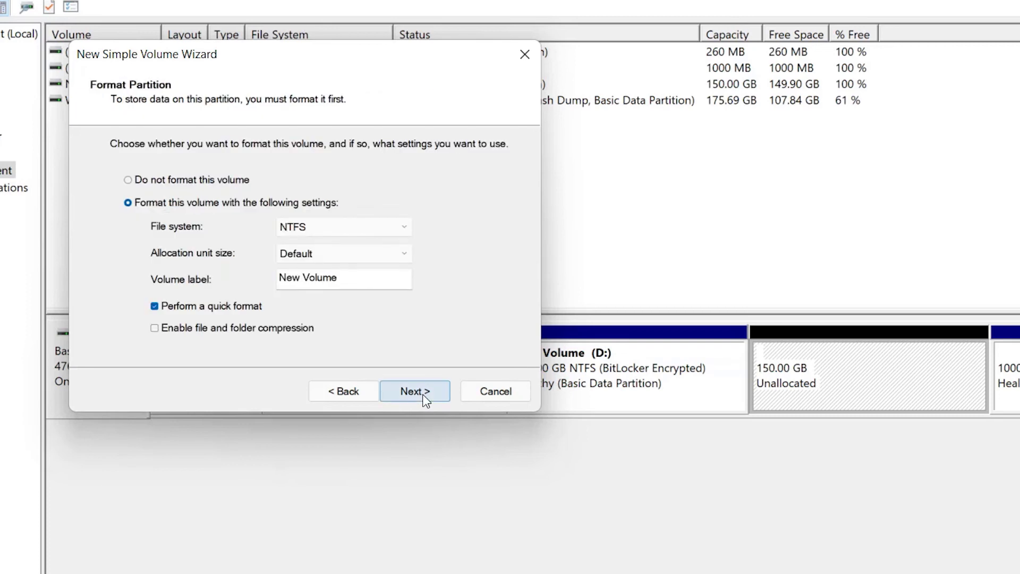
pyautogui.click(415, 392)
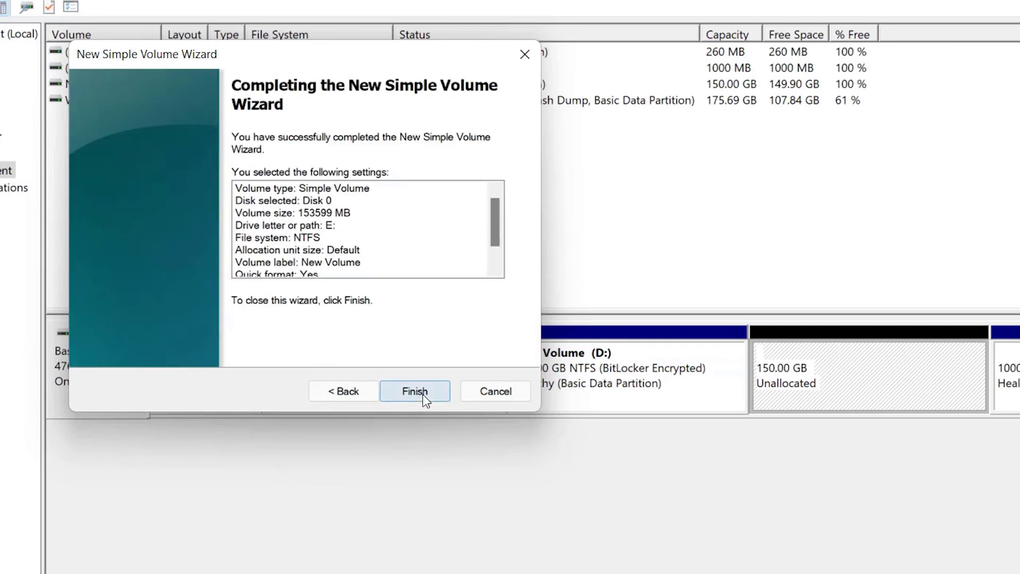
pyautogui.click(415, 392)
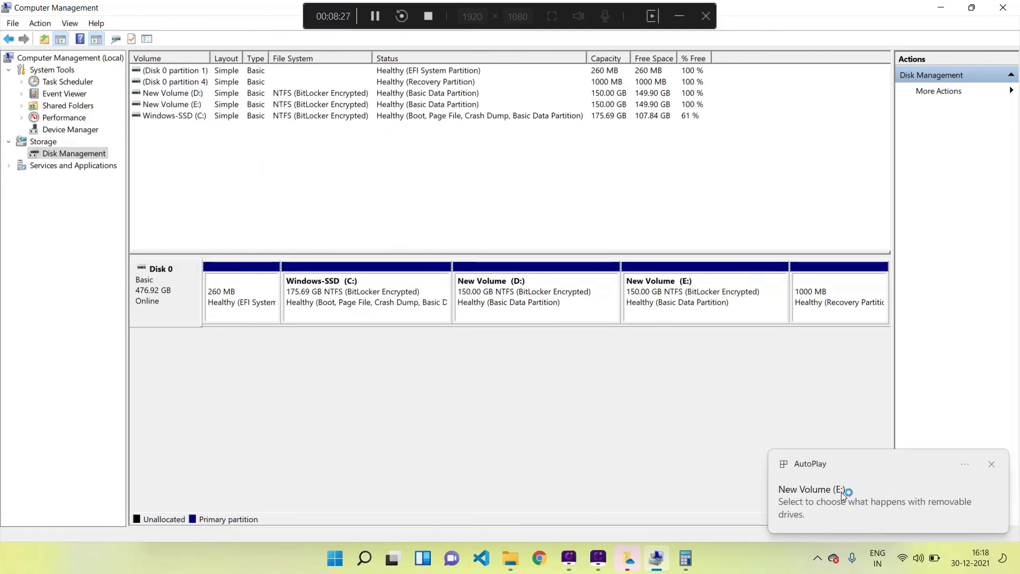
pyautogui.click(830, 493)
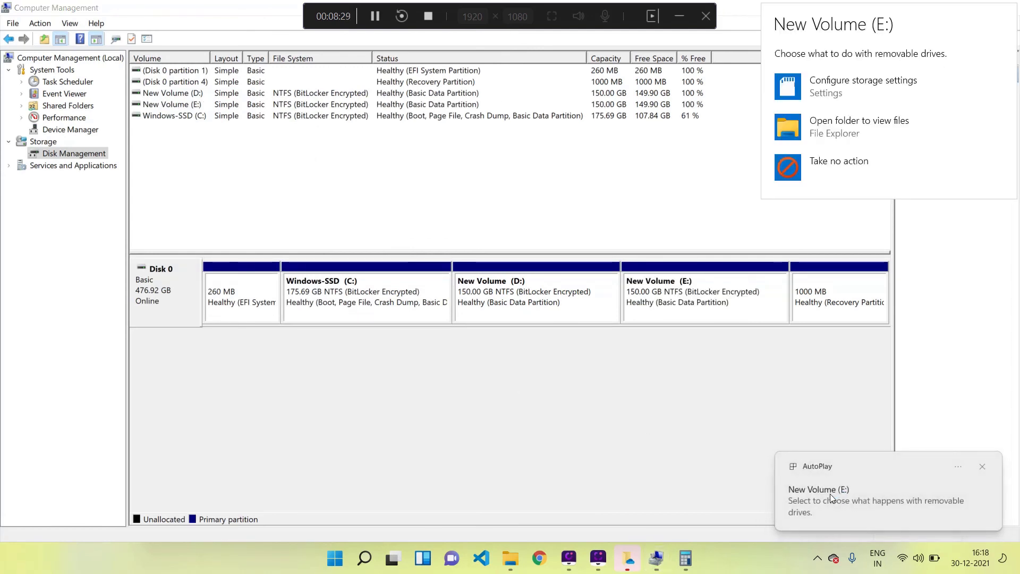
pyautogui.click(853, 128)
# Step: Narrow the This PC window, inspect D: and E:, and confirm E: is empty
pyautogui.click(210, 268)
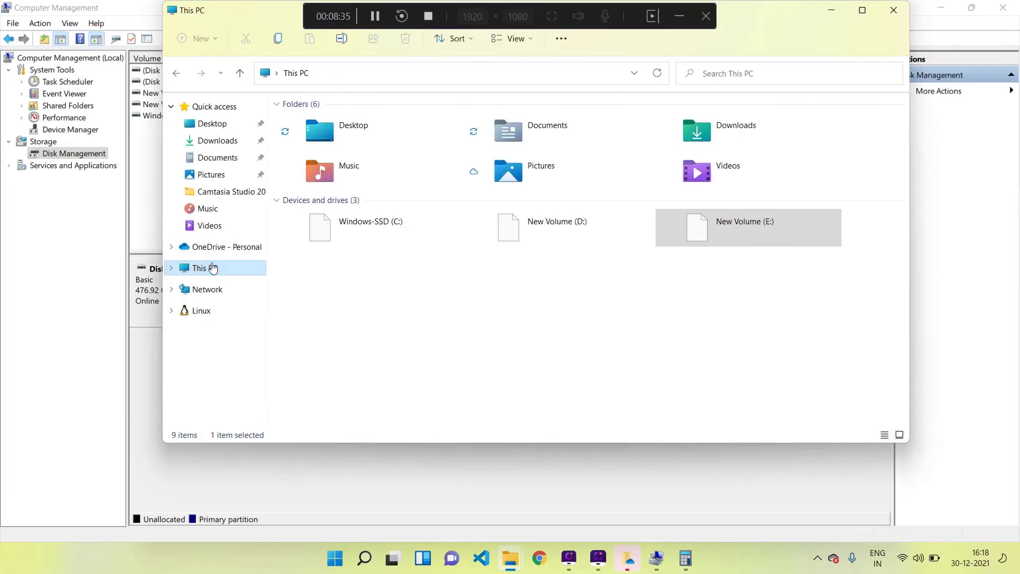
pyautogui.click(553, 304)
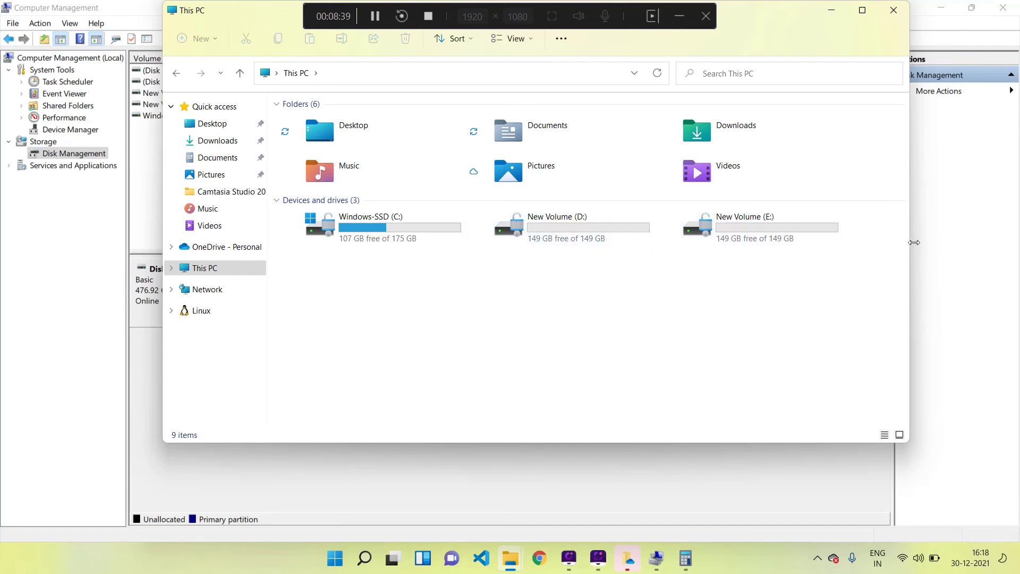
pyautogui.moveTo(912, 242); pyautogui.dragTo(792, 251)
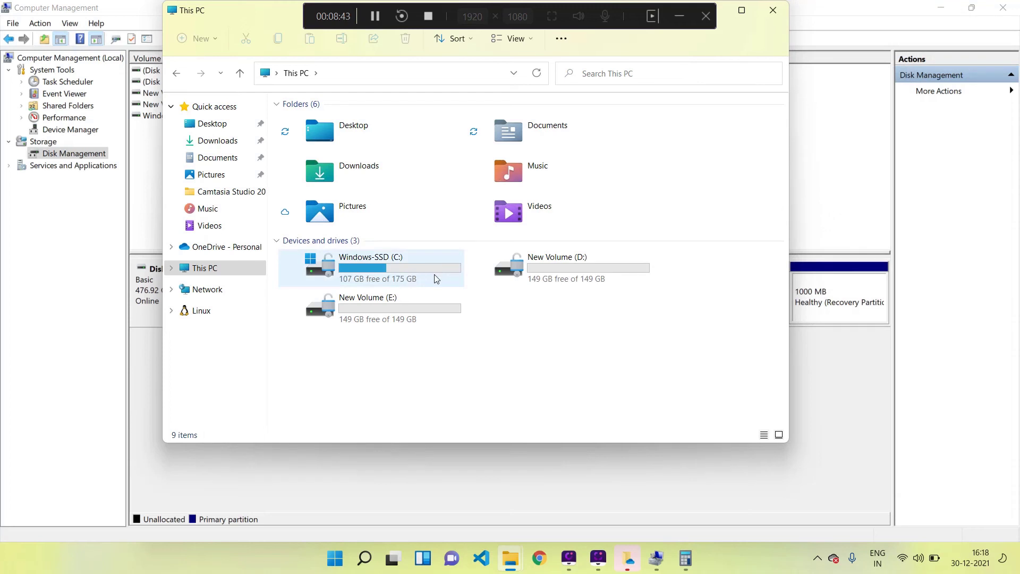
pyautogui.moveTo(505, 332); pyautogui.dragTo(573, 263)
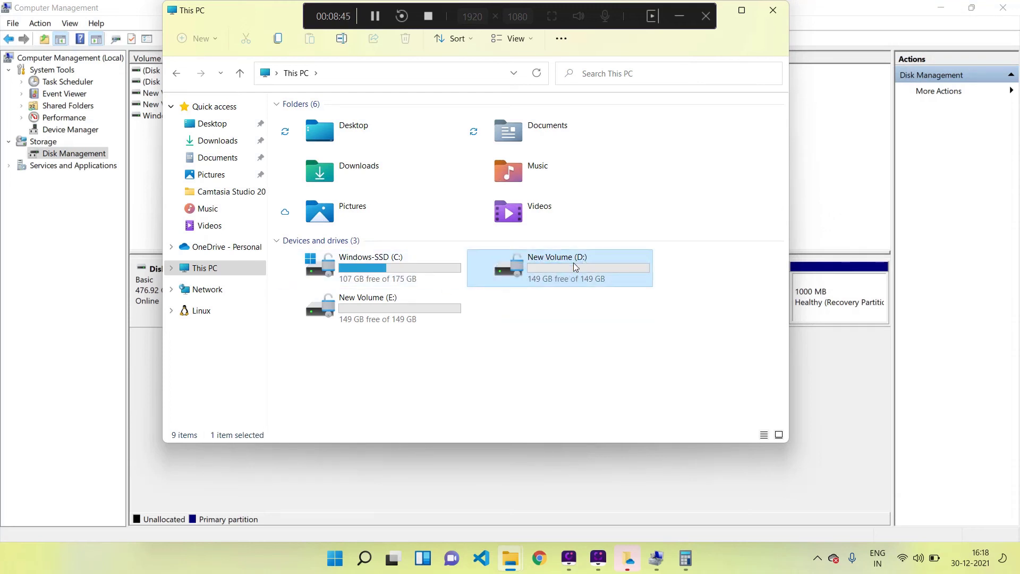
pyautogui.click(426, 301)
pyautogui.moveTo(535, 344); pyautogui.dragTo(565, 275)
pyautogui.click(562, 308)
pyautogui.click(445, 310)
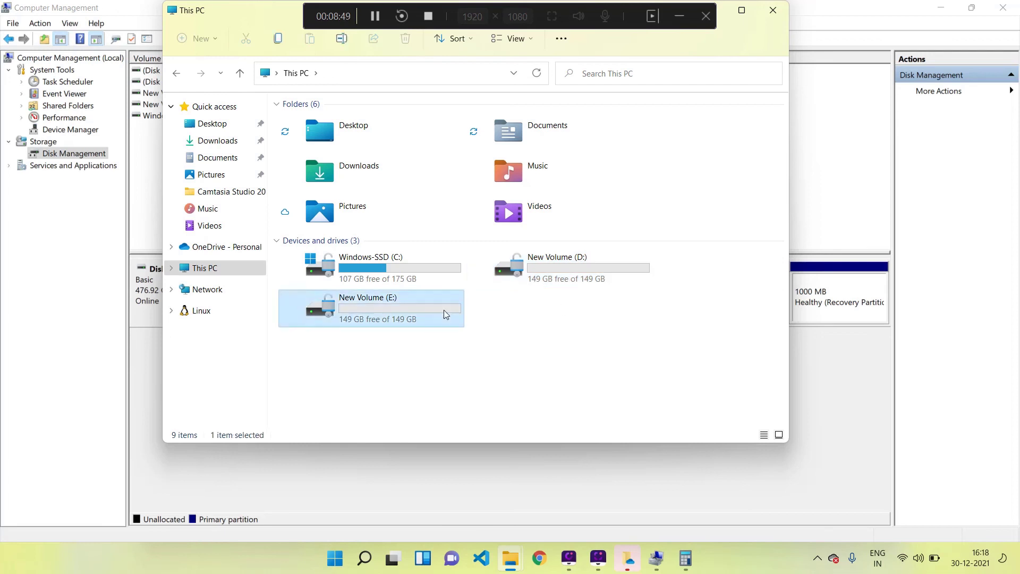
pyautogui.doubleClick(445, 311)
pyautogui.click(177, 79)
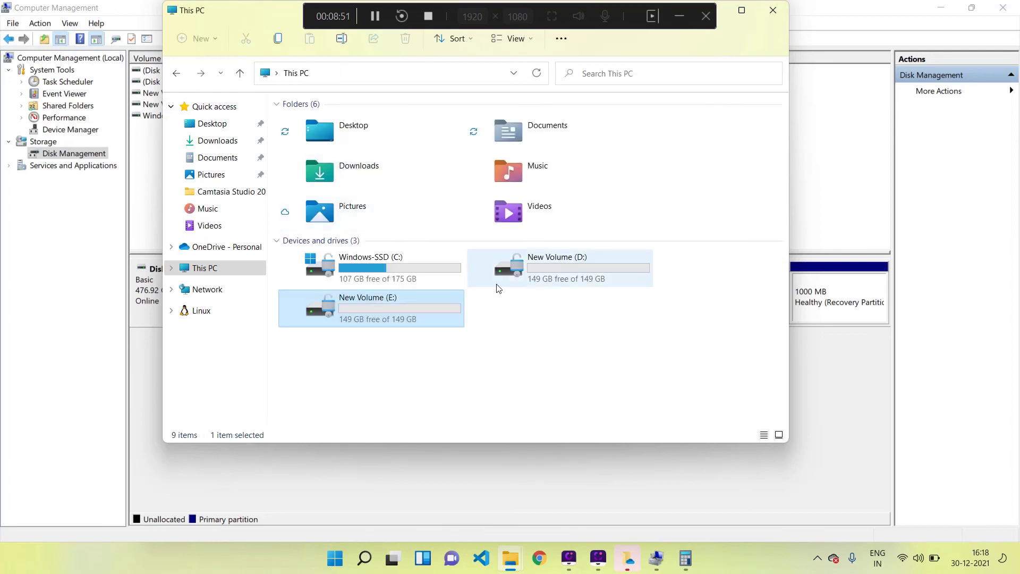
pyautogui.click(526, 314)
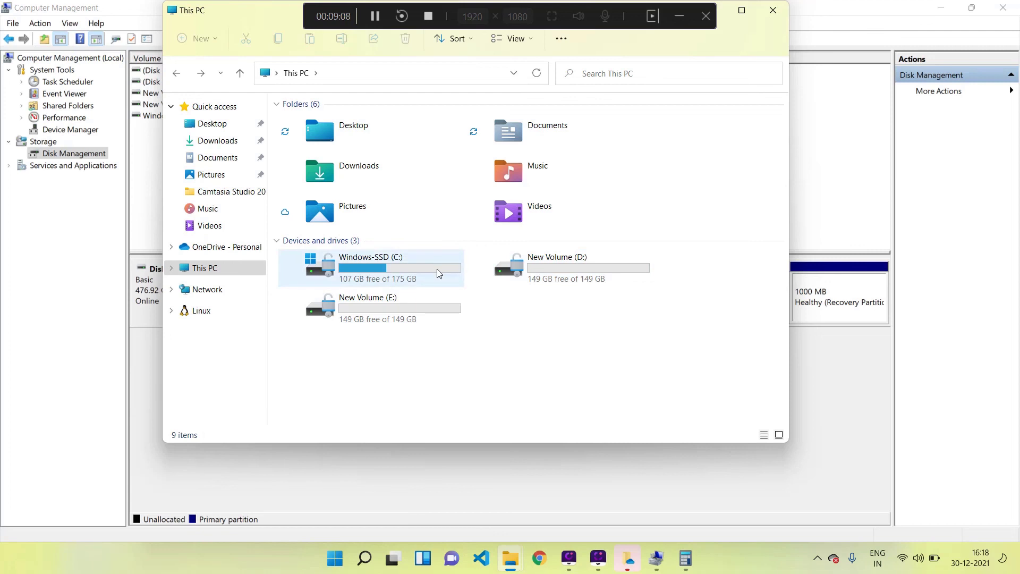
# Step: Check C:'s usage bar showing 107 GB free of 175 GB
pyautogui.moveTo(437, 269)
pyautogui.moveTo(395, 275)
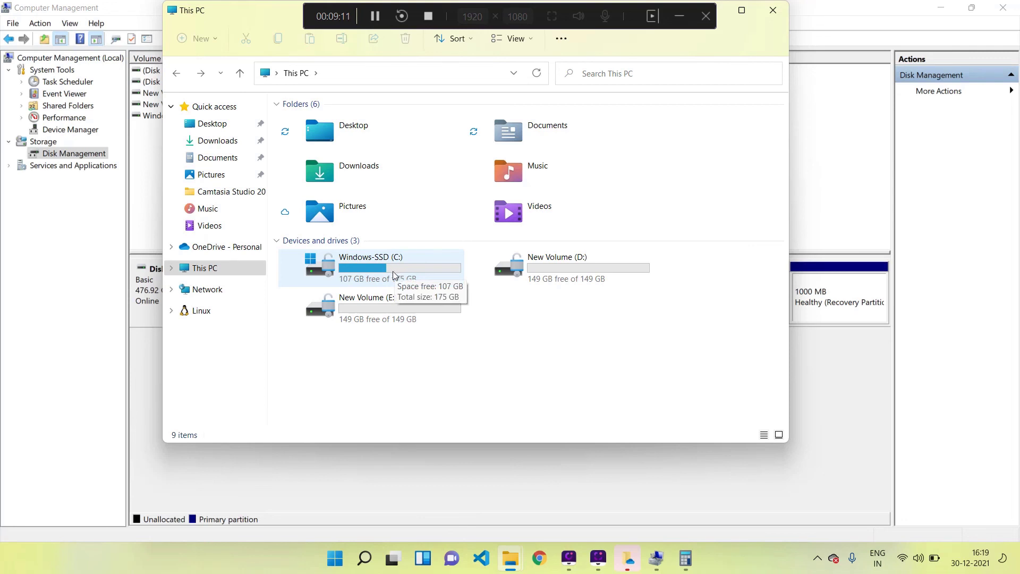
pyautogui.click(372, 270)
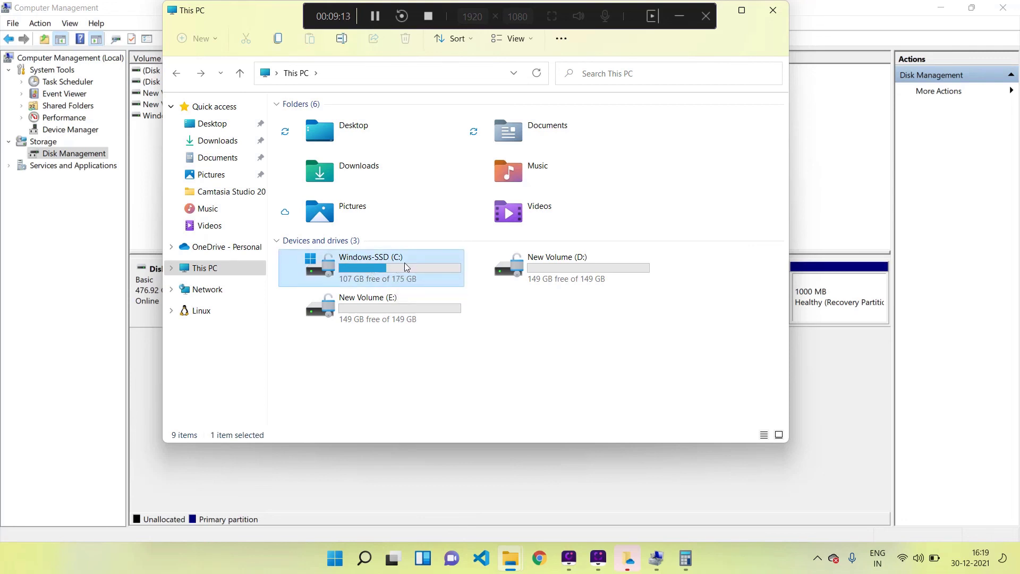
pyautogui.moveTo(409, 267)
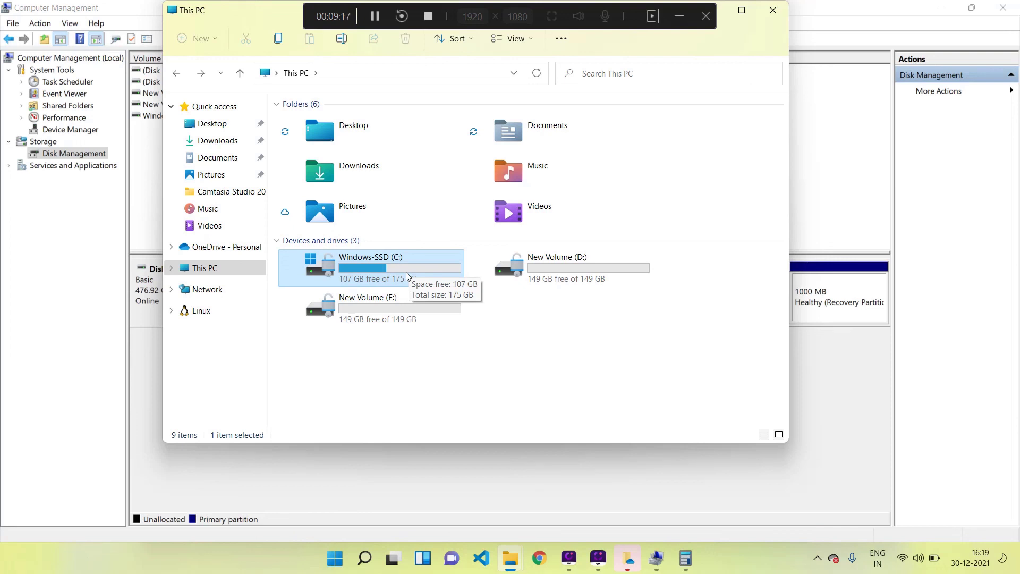
pyautogui.click(579, 372)
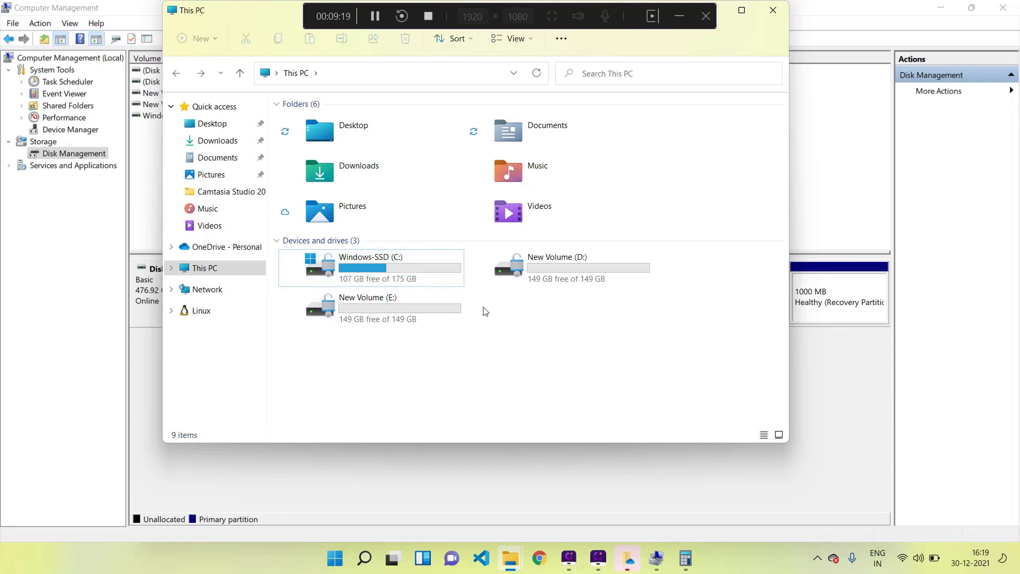